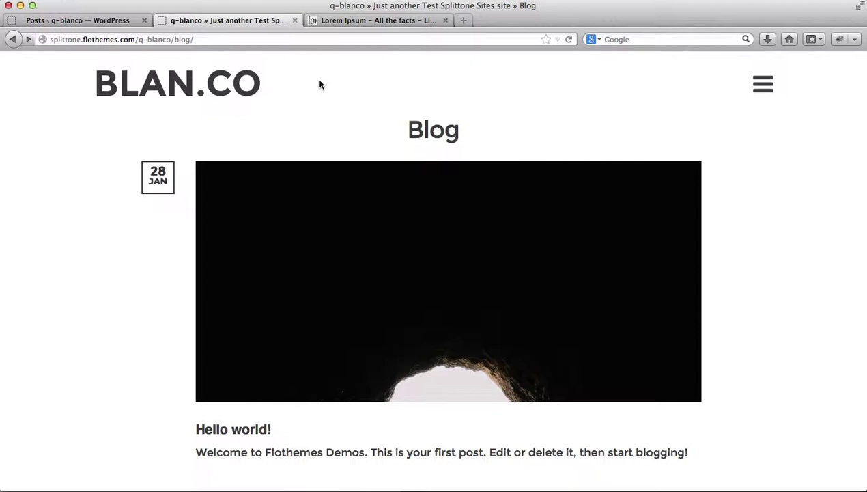
- Switch to the browser tab showing the WordPress Posts > All Posts admin list
key("ctrl+shift+Tab")
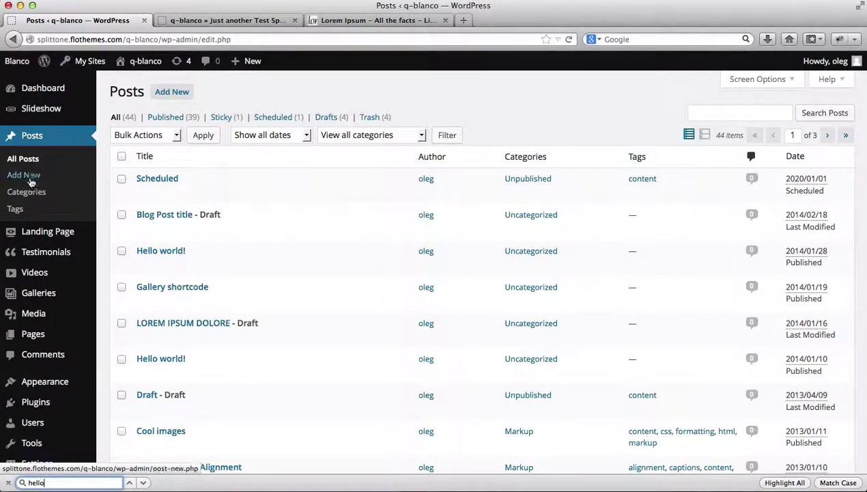
- Start a new post and give it the title 'Your title'
left_click(175, 93)
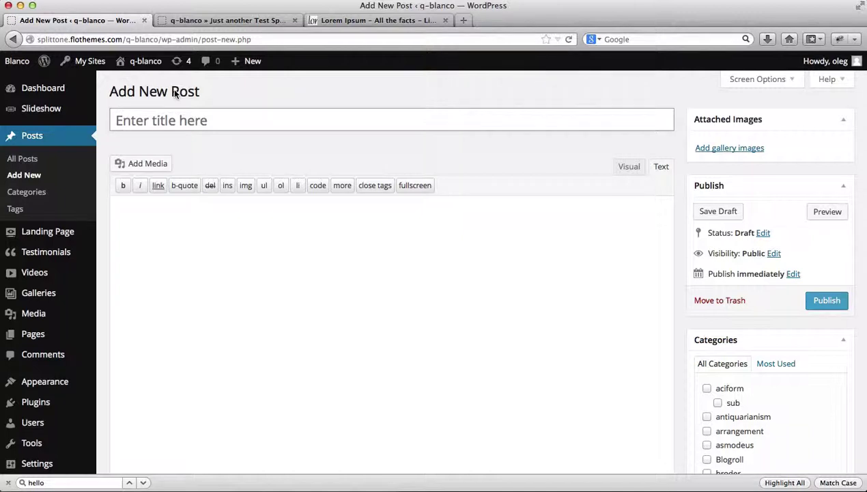
type("Your title")
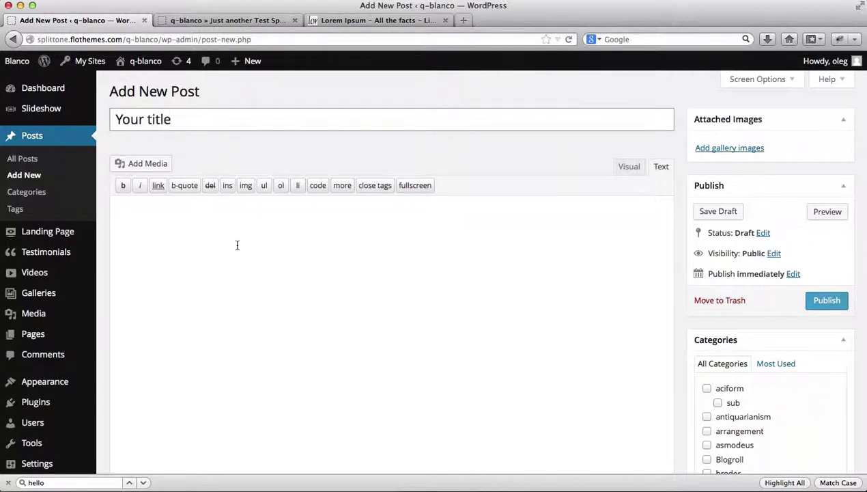
left_click(239, 277)
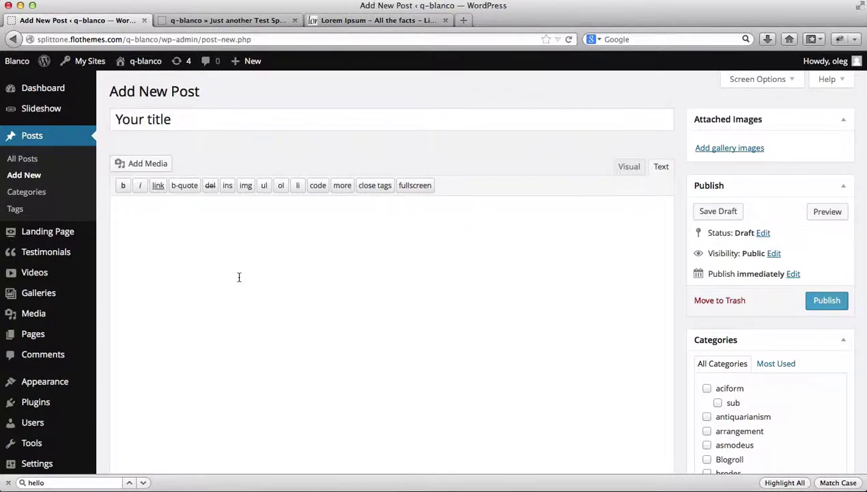
- Paste a Lorem Ipsum paragraph copied from lipsum.com into the post body
key("ctrl+shift+Tab")
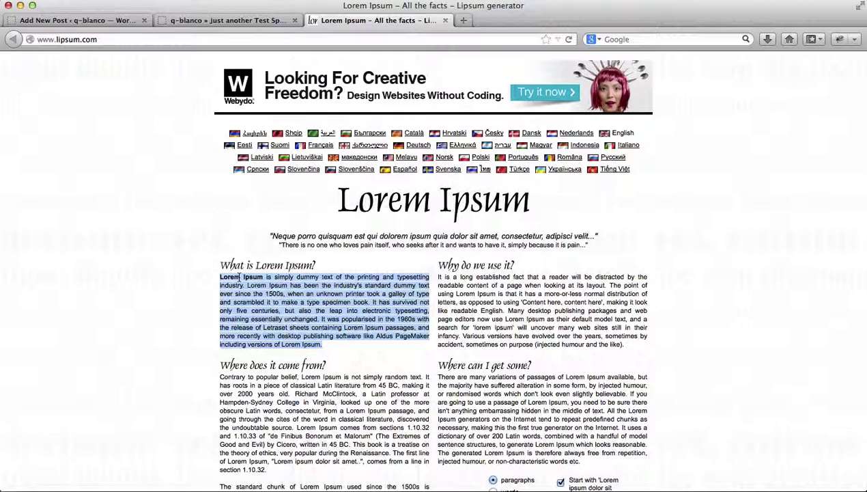
key("ctrl+Tab")
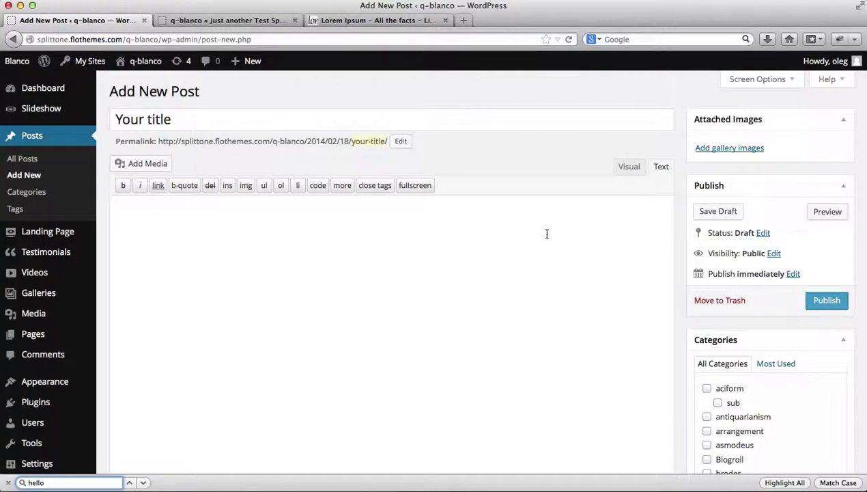
type("Lorem Ipsum is simply dummy text of the printing and typesetting industry. Lorem Ipsum has been the industry's standard dummy text ever since the 1500s, when an unknown printer took a galley of type and scrambled it to make a type specimen book. It has survived not only five centuries, but also the leap into electronic typesetting, remaining essentially unchanged. It was popularised in the 1960s with the release of Letraset sheets containing Lorem Ipsum passages, and more recently with desktop publishing software like Aldus PageMaker including versions of Lorem Ipsum.")
left_click(498, 274)
type("Lorem Ipsum is simply dummy text of the printing and typesetting industry. Lorem Ipsum has been the industry's standard dummy text ever since the 1500s, when an unknown printer took a galley of type and scrambled it to make a type specimen book. It has survived not only five centuries, but also the leap into electronic typesetting, remaining essentially unchanged. It was popularised in the 1960s with the release of Letraset sheets containing Lorem Ipsum passages, and more recently with desktop publishing software like Aldus PageMaker including versions of Lorem Ipsum.")
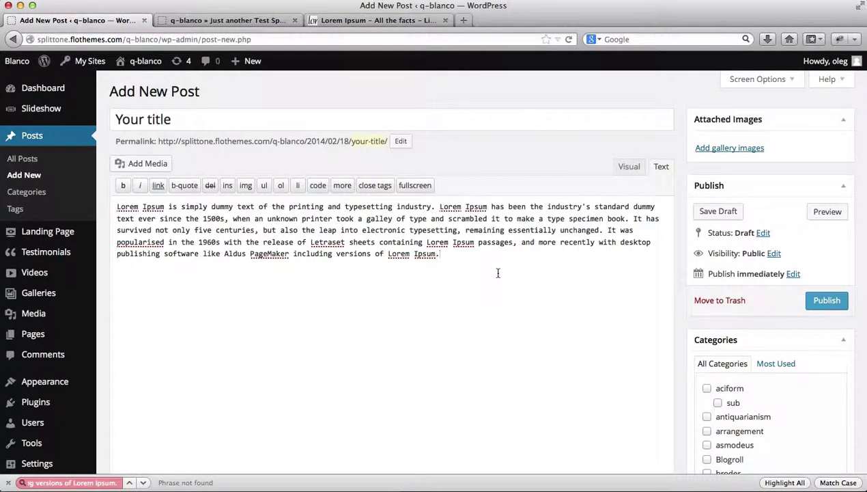
key("Escape")
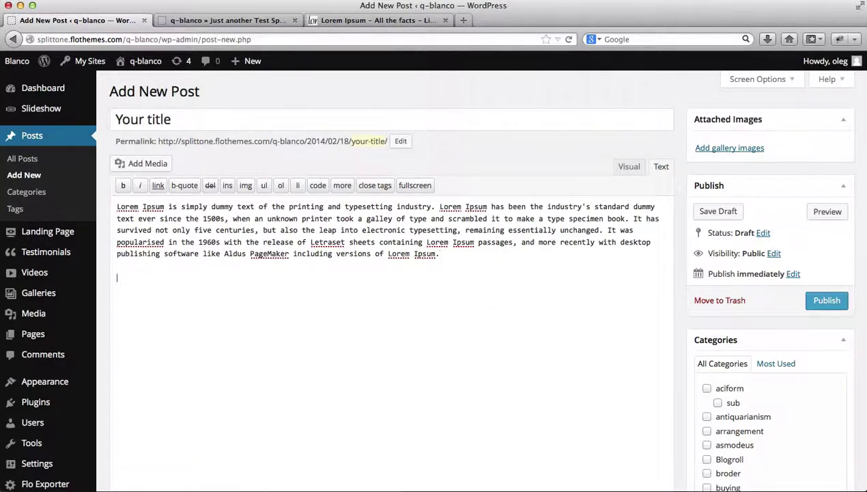
- Upload portraits-49.jpg and portraits-48.jpg from the Portraits folder to the media library
left_click(156, 169)
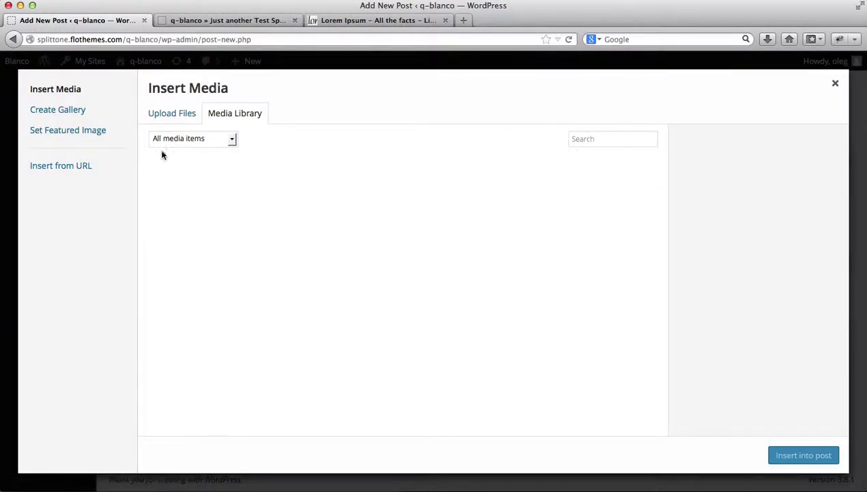
left_click(176, 114)
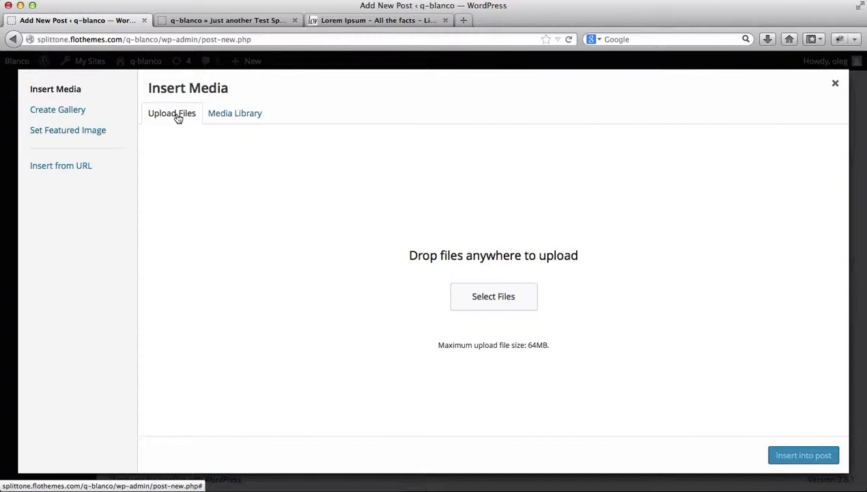
left_click(493, 296)
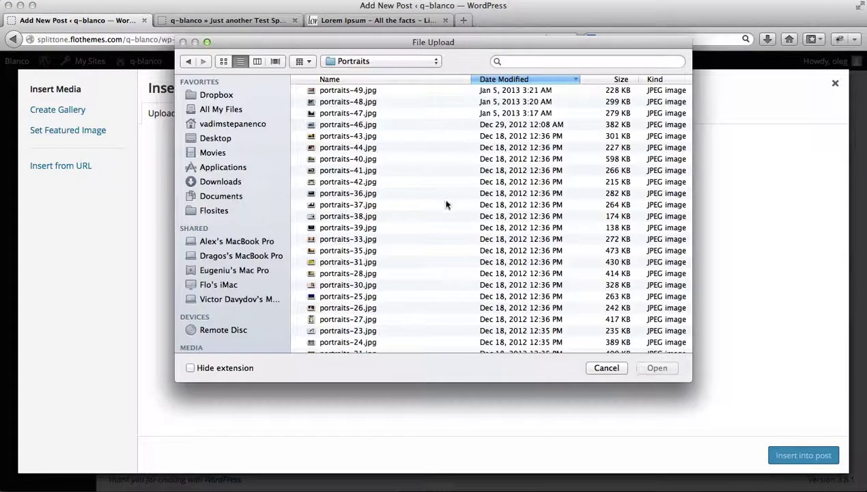
left_click(353, 96)
key("Up")
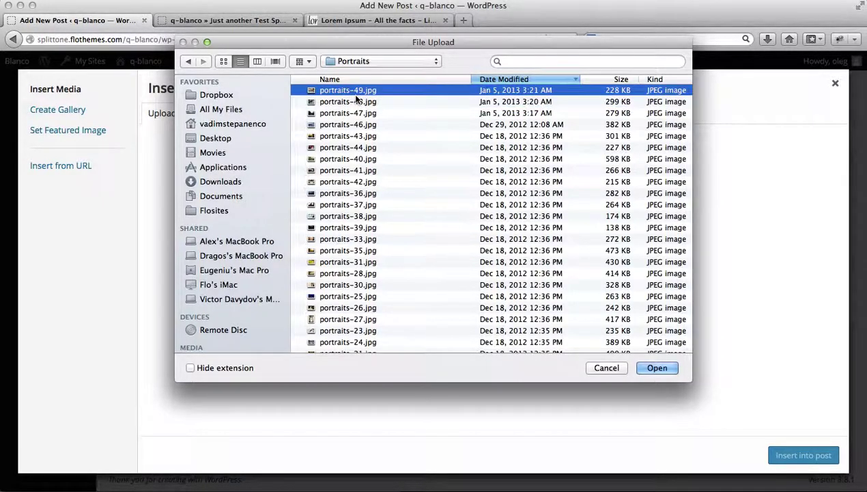
key("shift+Down")
key("Return")
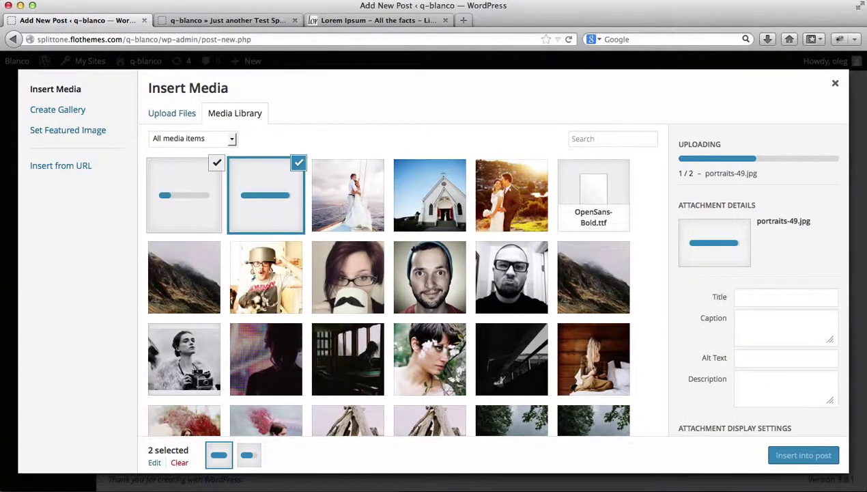
- Demonstrate drag-and-drop upload, then set portraits-49 to Full Size 1200 × 800
left_click(186, 476)
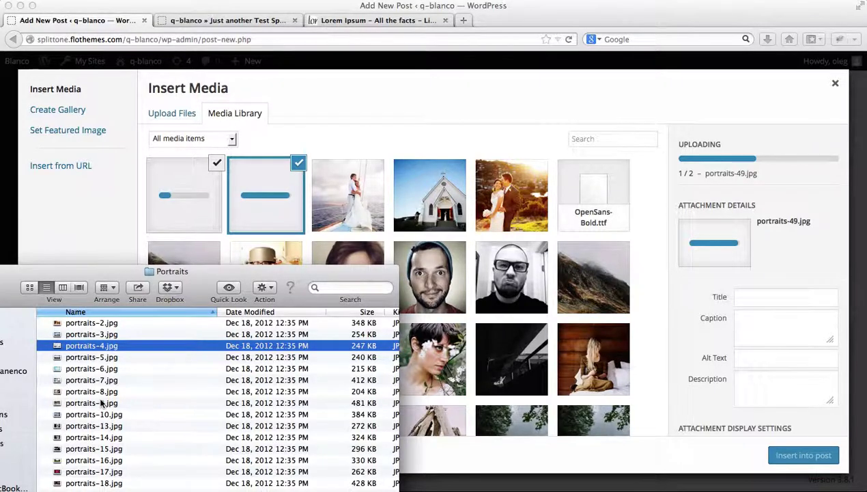
left_click_drag(92, 346, 139, 397)
left_click(292, 139)
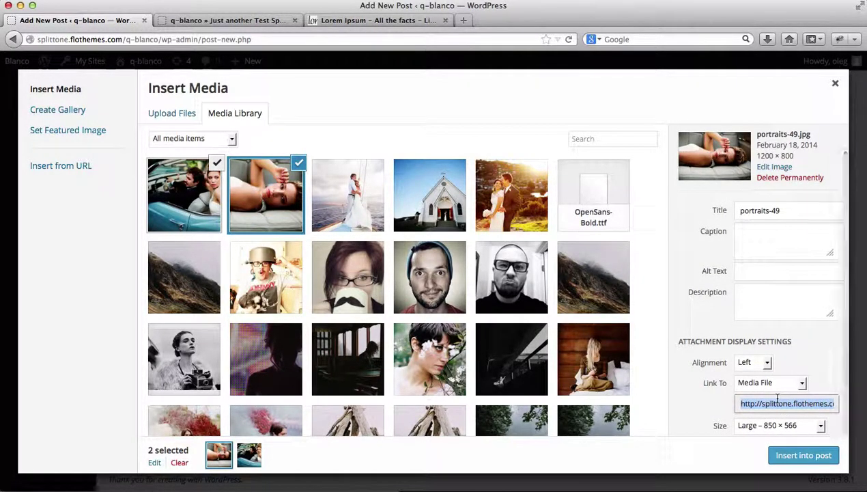
left_click(822, 426)
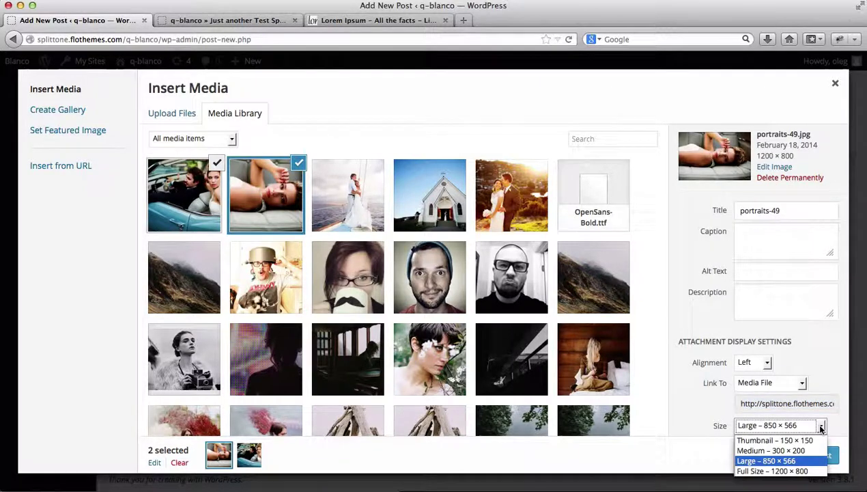
left_click(775, 472)
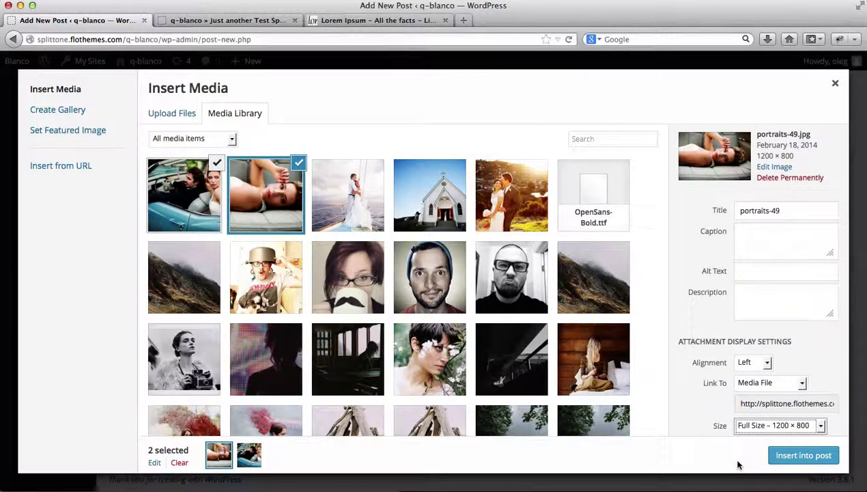
- Insert both photos into the post and check them in the Visual view
left_click(783, 457)
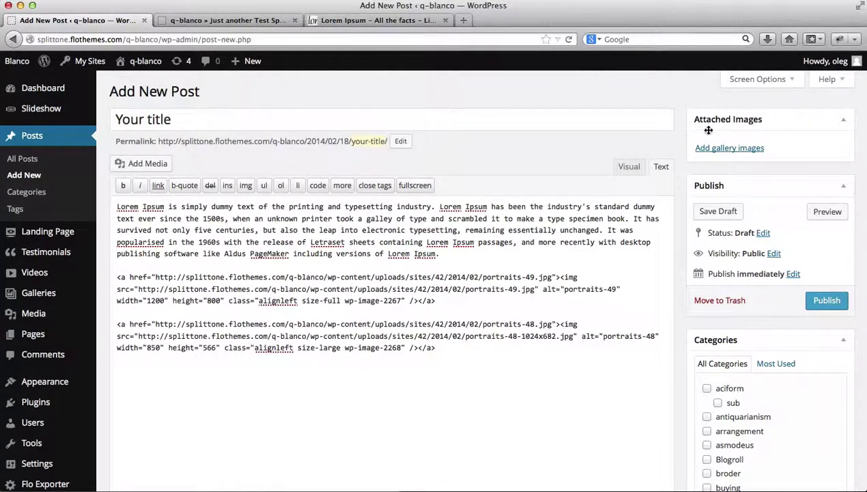
left_click(630, 167)
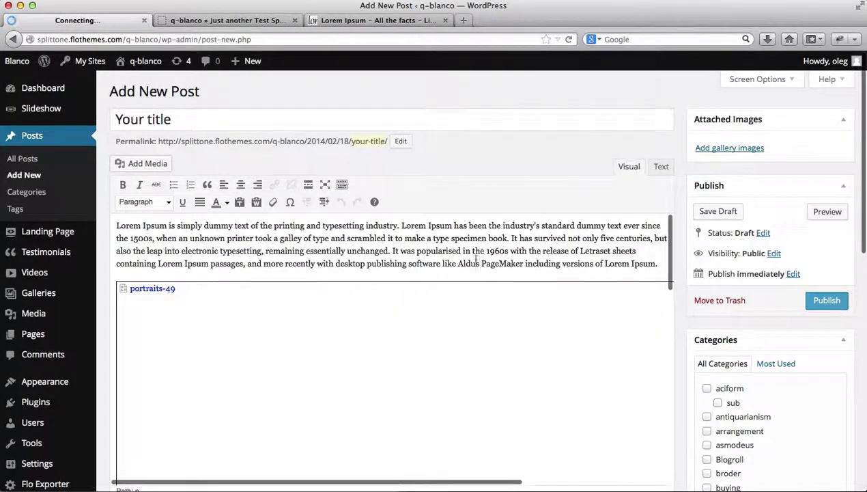
scroll(439, 289, "down", 2)
scroll(443, 294, "down", 5)
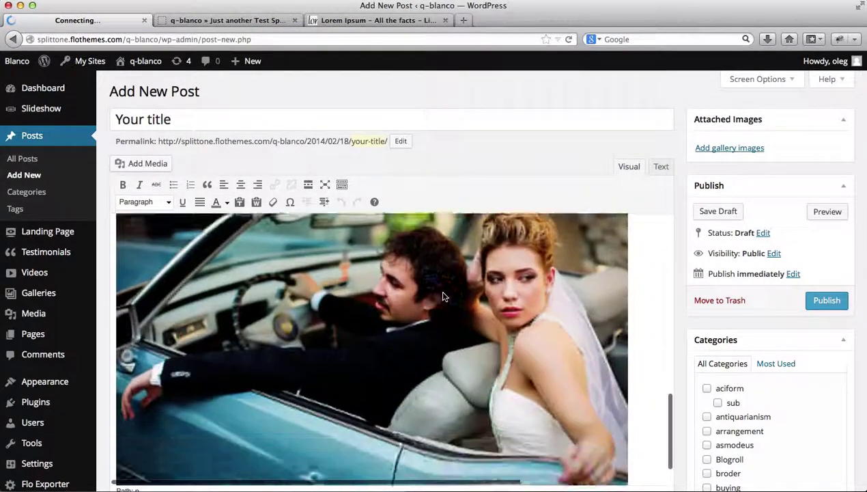
- Back in the Text view, file the post under the aciform category
left_click(661, 166)
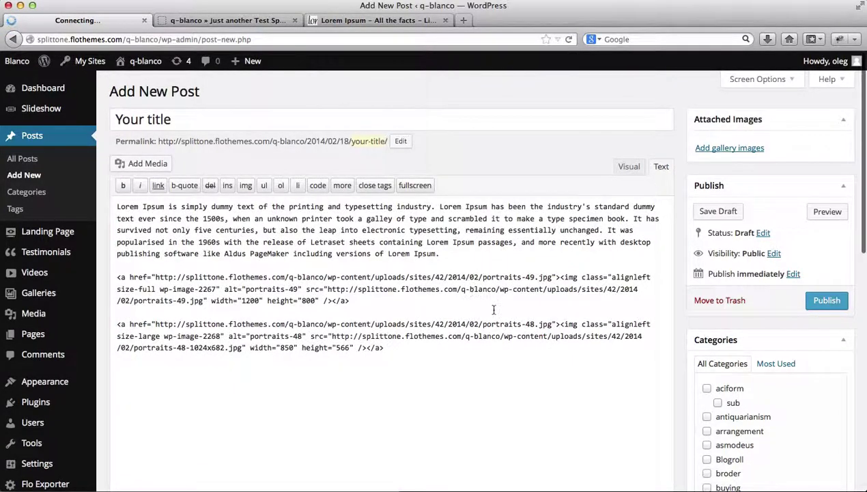
scroll(409, 307, "down", 1)
scroll(408, 307, "down", 3)
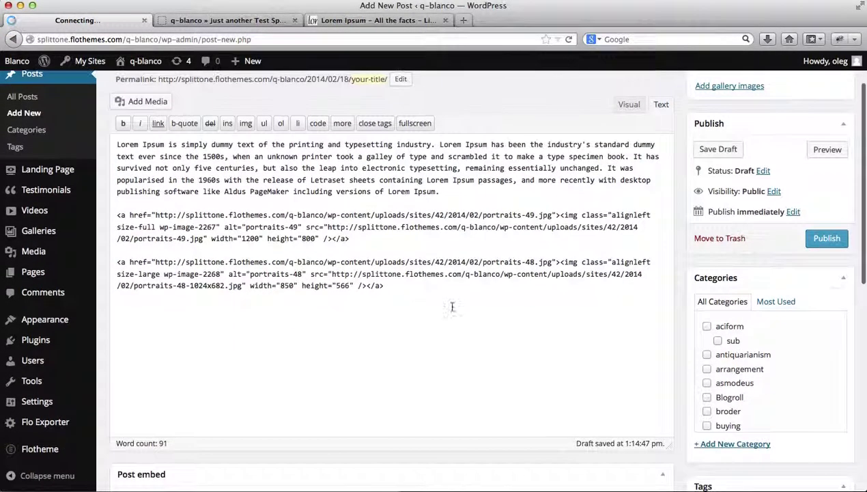
left_click(706, 326)
scroll(572, 324, "down", 10)
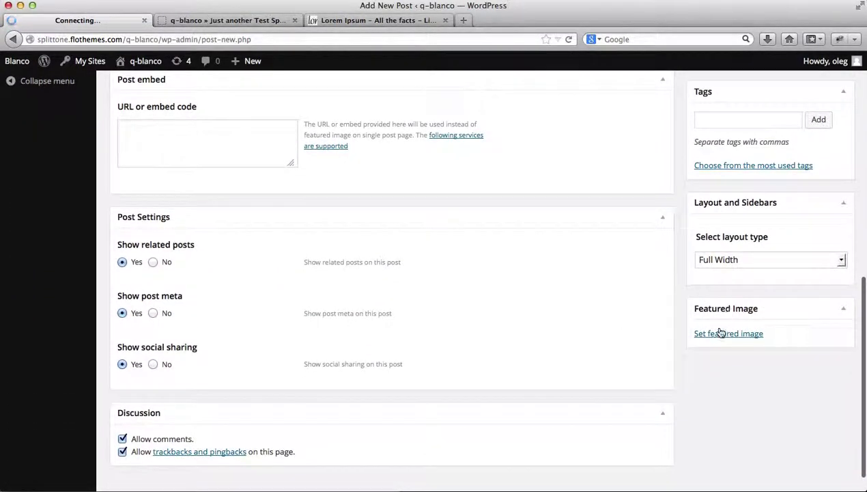
- Set portraits-2.jpg, the sunset wedding photo, as featured image and publish the post
left_click(720, 334)
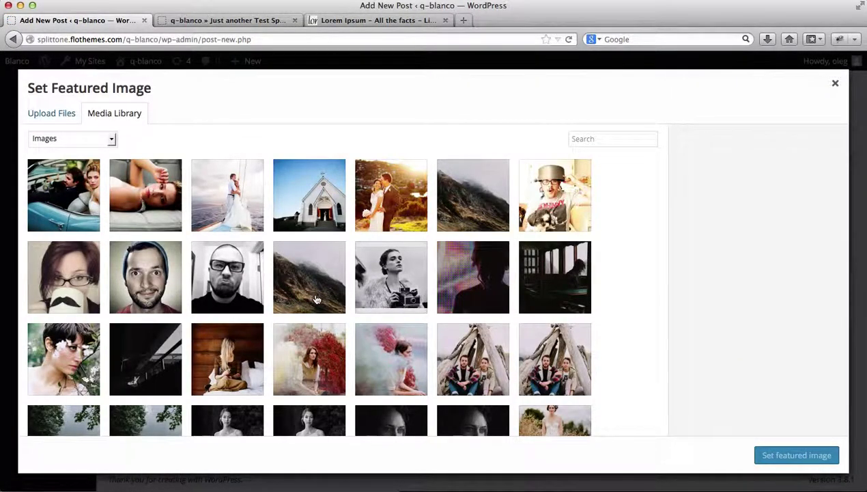
left_click(385, 201)
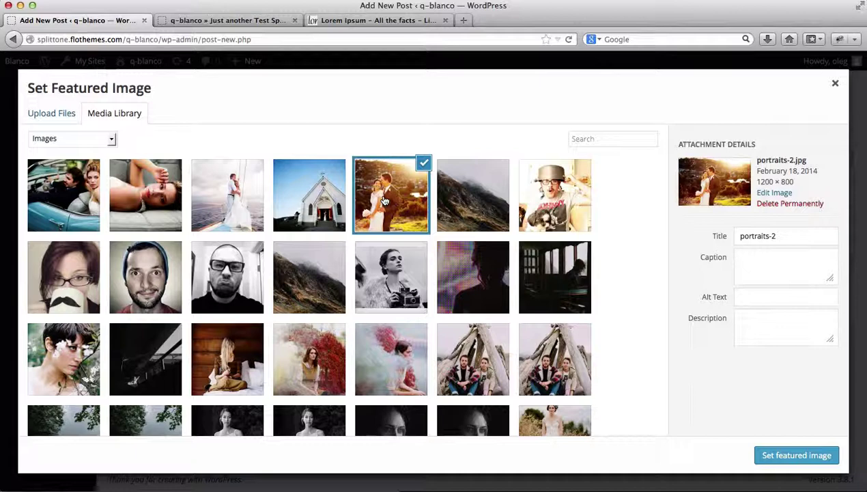
left_click(775, 457)
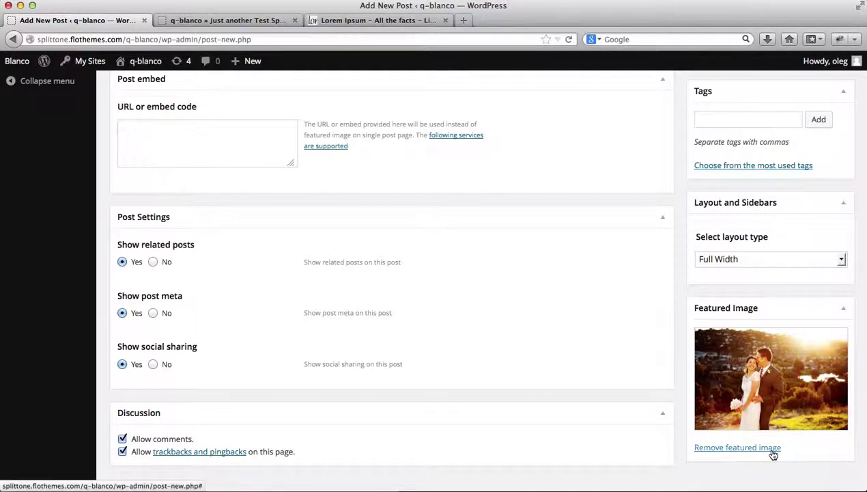
scroll(773, 455, "up", 10)
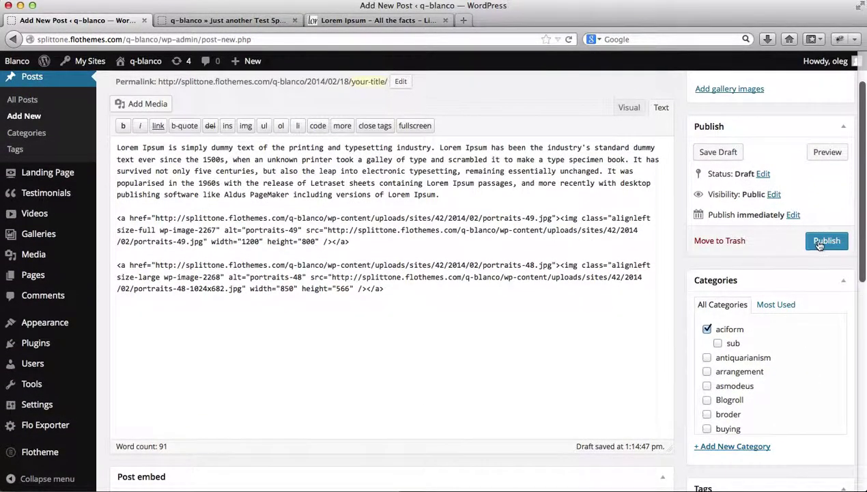
left_click(820, 243)
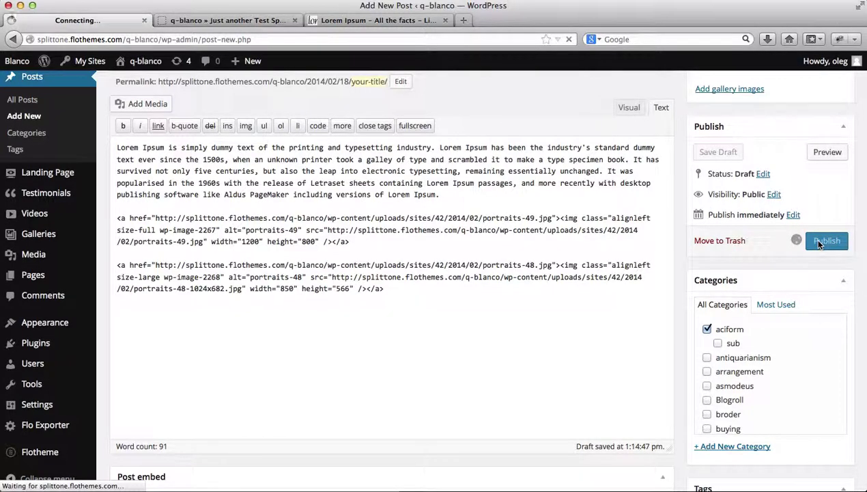
- Reload the live blog and open the new 'Your title' post
key("ctrl+Tab")
key("super+r")
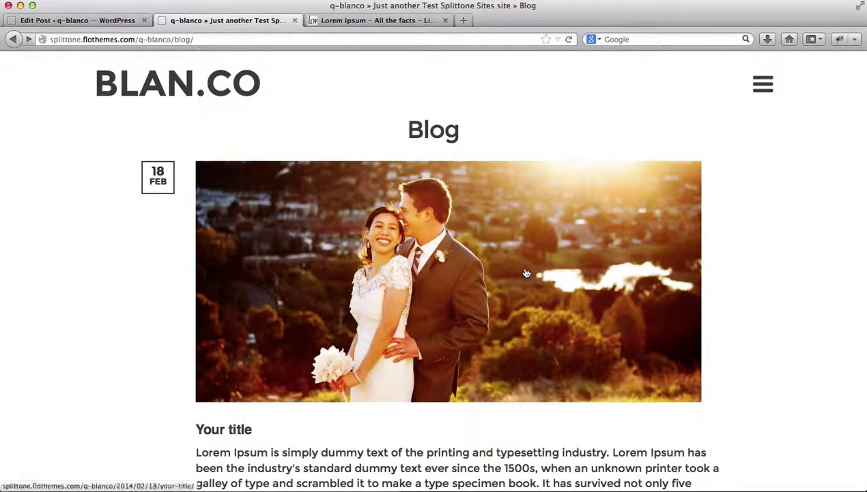
scroll(526, 274, "down", 3)
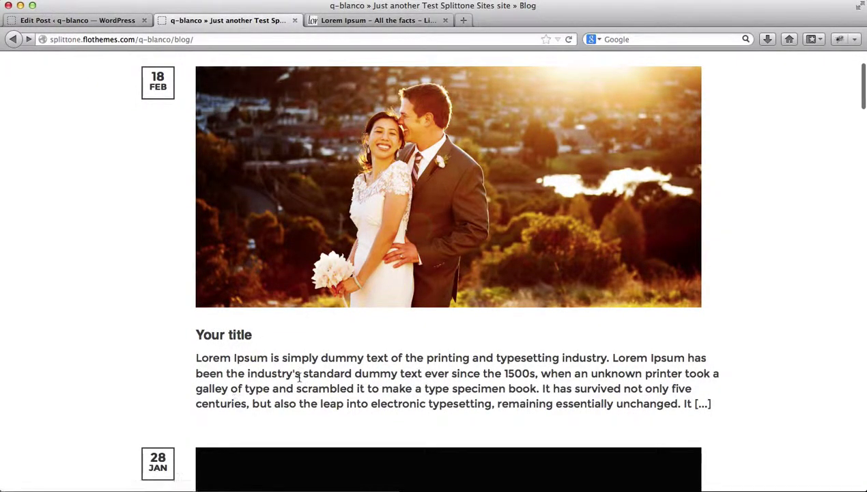
left_click(309, 248)
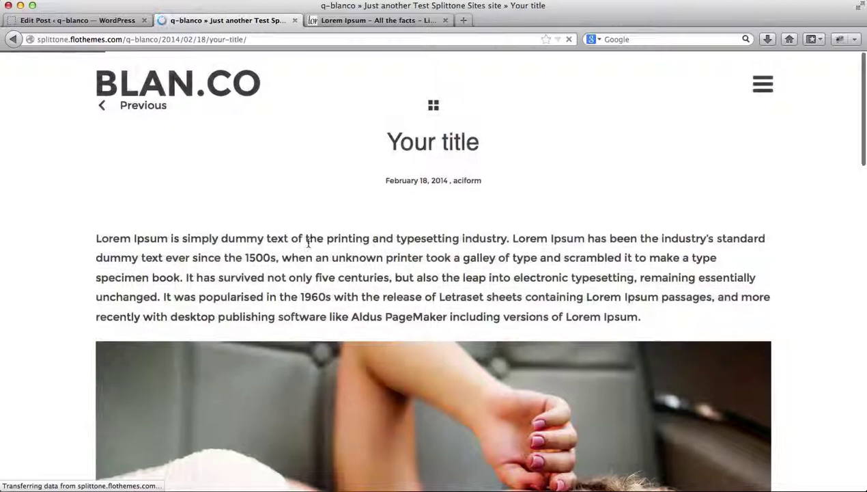
- Scroll through the post, highlighting its date and author line, down to the reply form
scroll(308, 246, "down", 3)
scroll(306, 245, "down", 10)
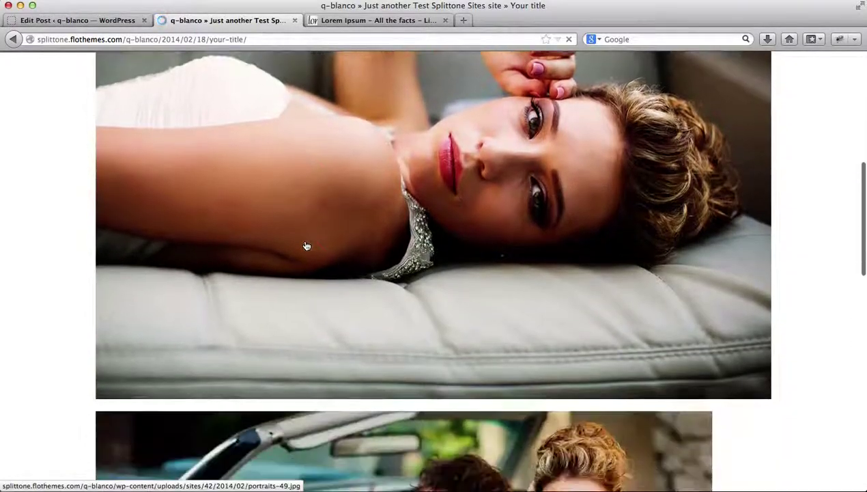
scroll(306, 245, "up", 2)
scroll(306, 246, "down", 8)
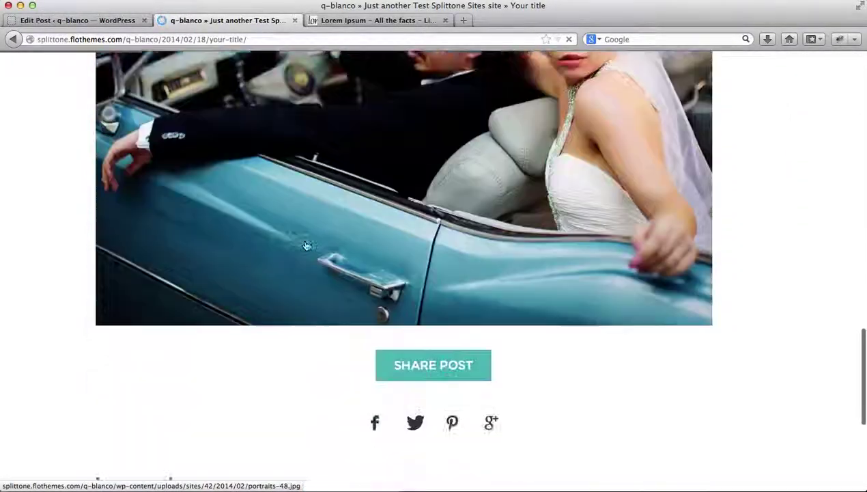
scroll(306, 245, "up", 15)
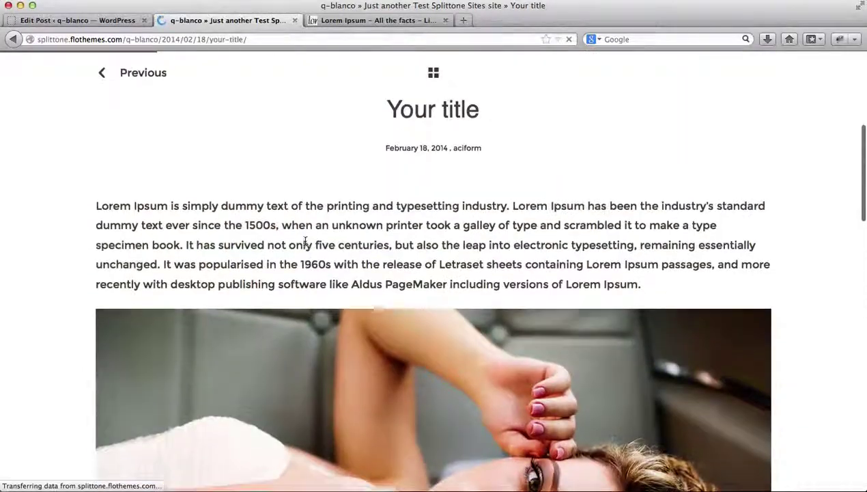
scroll(403, 280, "down", 3)
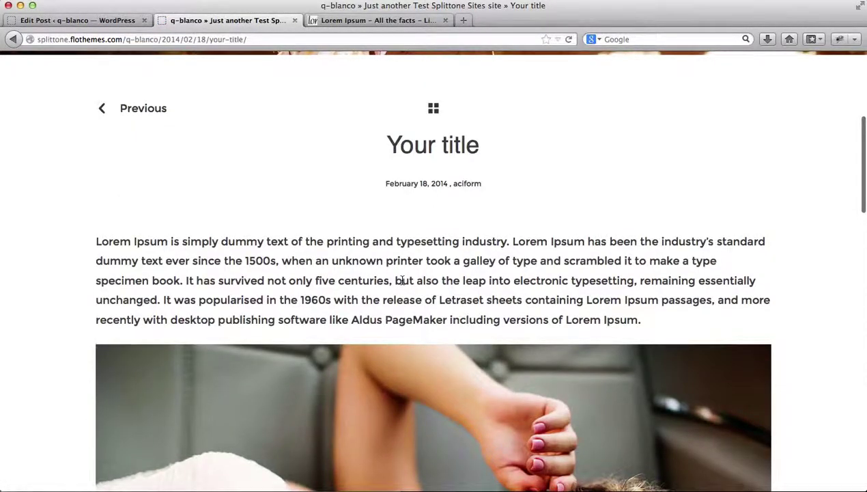
scroll(403, 280, "down", 1)
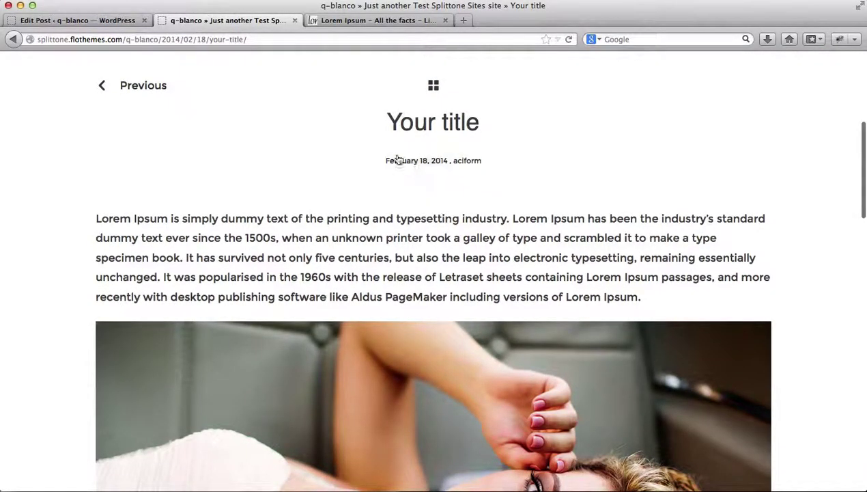
left_click_drag(381, 159, 476, 164)
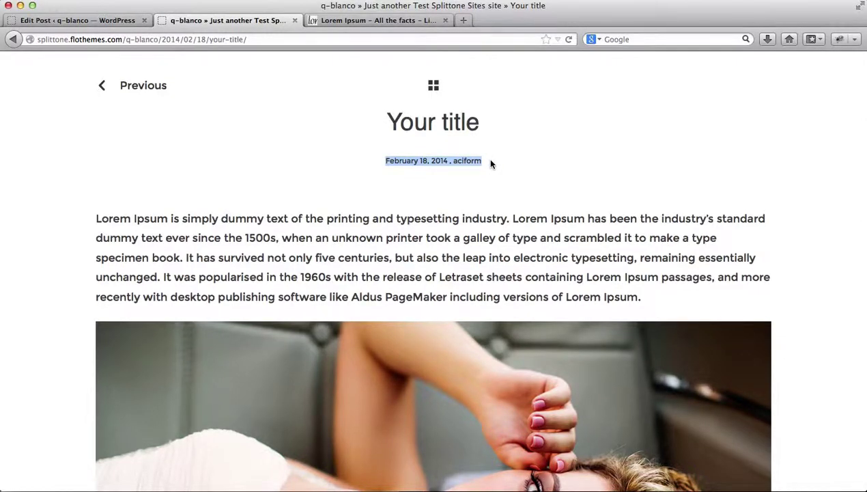
scroll(490, 163, "down", 20)
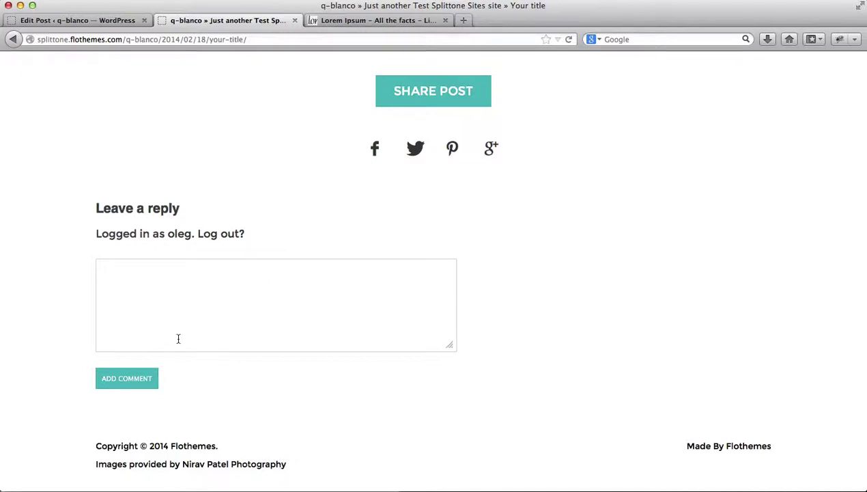
- Set Show post meta and Show social sharing to No and update the post
key("ctrl+shift+Tab")
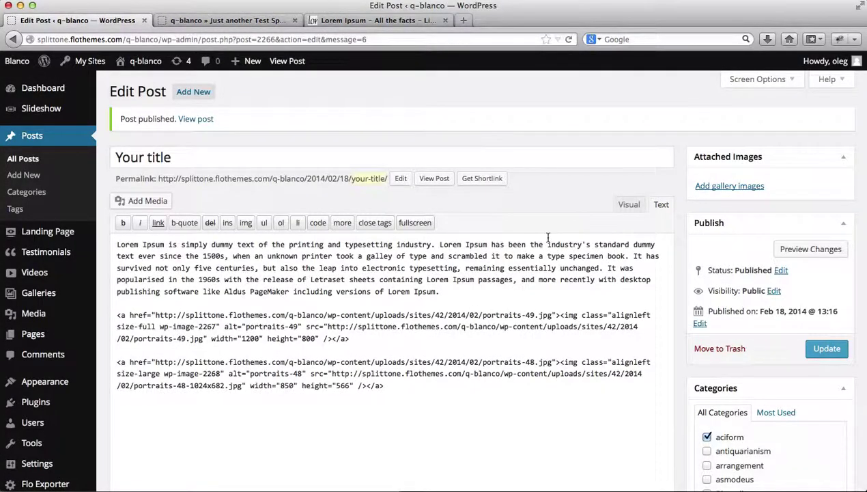
scroll(548, 237, "down", 5)
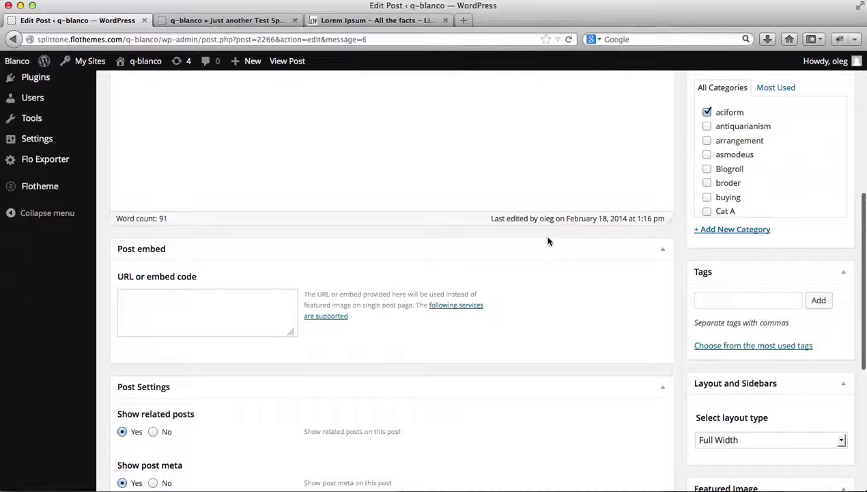
scroll(547, 241, "down", 3)
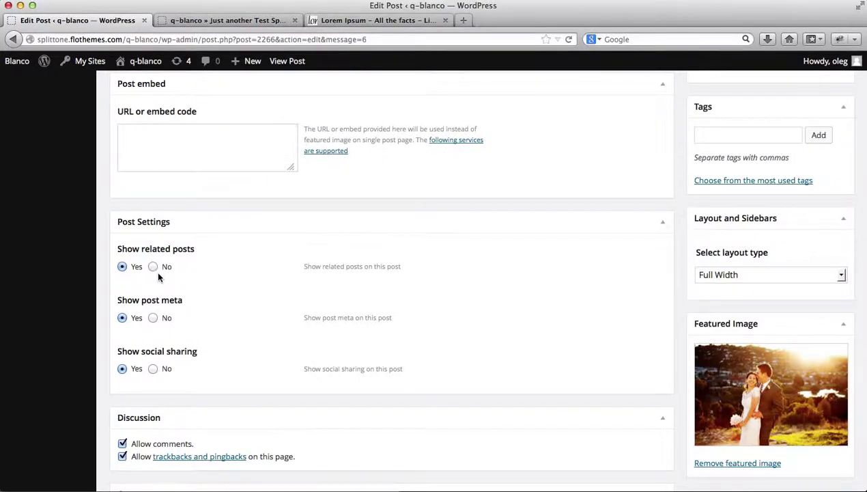
left_click(153, 318)
left_click(153, 369)
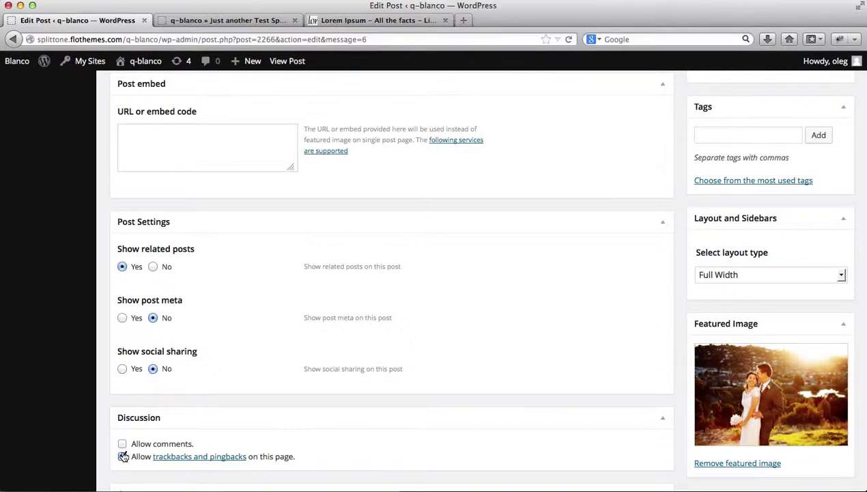
scroll(498, 364, "up", 15)
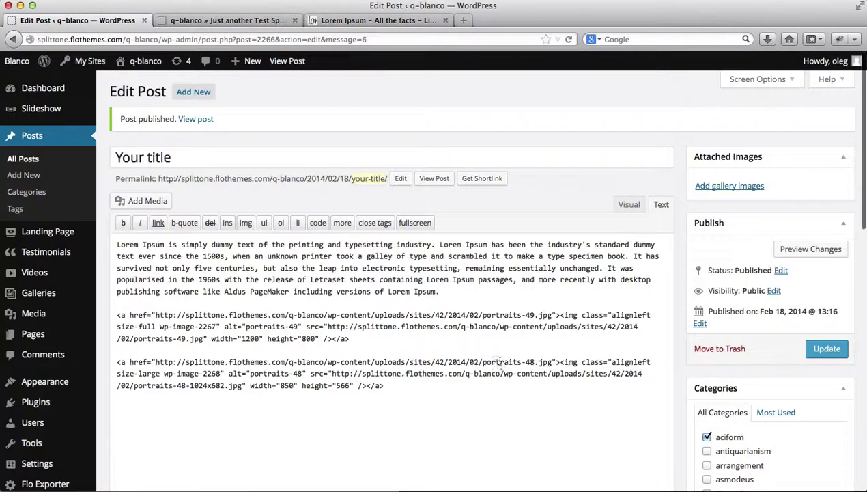
left_click(816, 352)
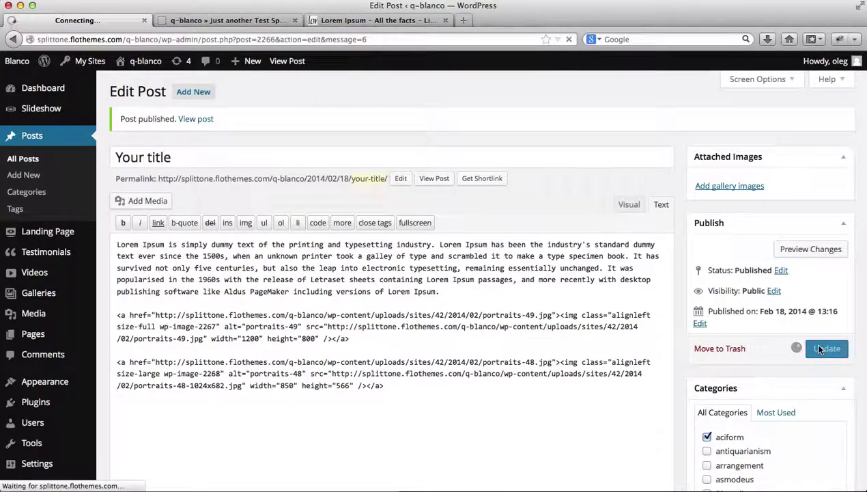
- Reload the live post and confirm the date line, sharing and reply form are gone
key("ctrl+Tab")
scroll(820, 350, "up", 20)
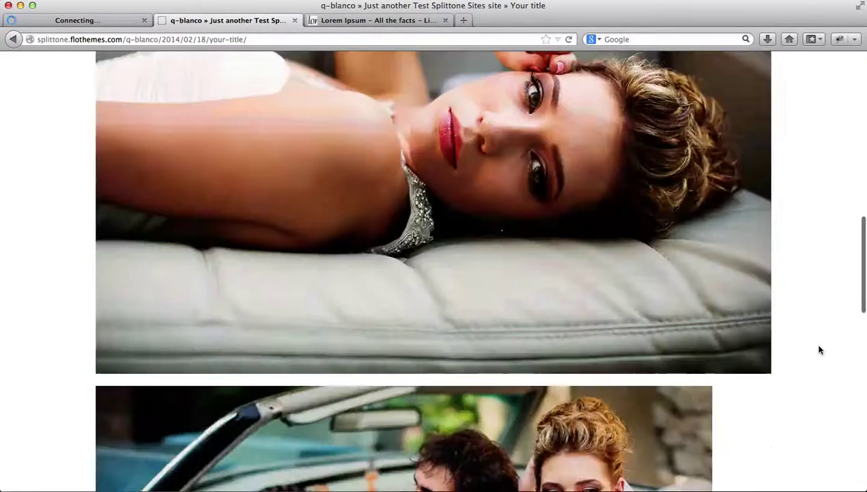
key("super+r")
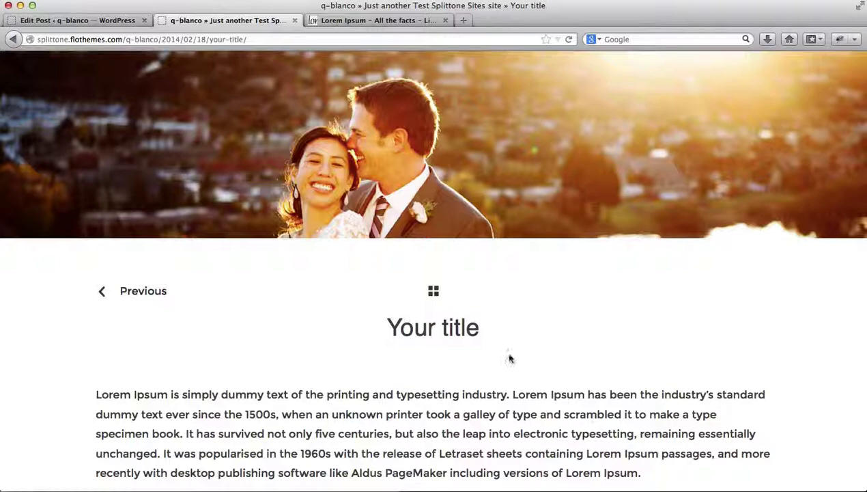
scroll(453, 364, "down", 15)
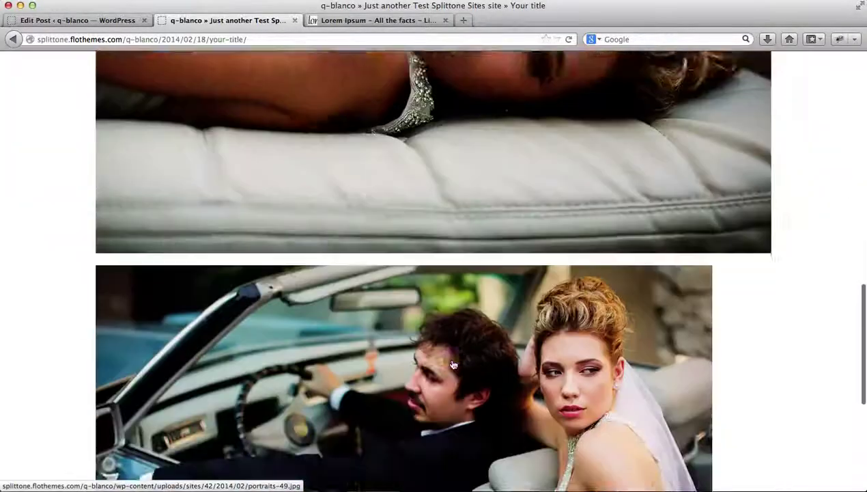
scroll(453, 364, "down", 5)
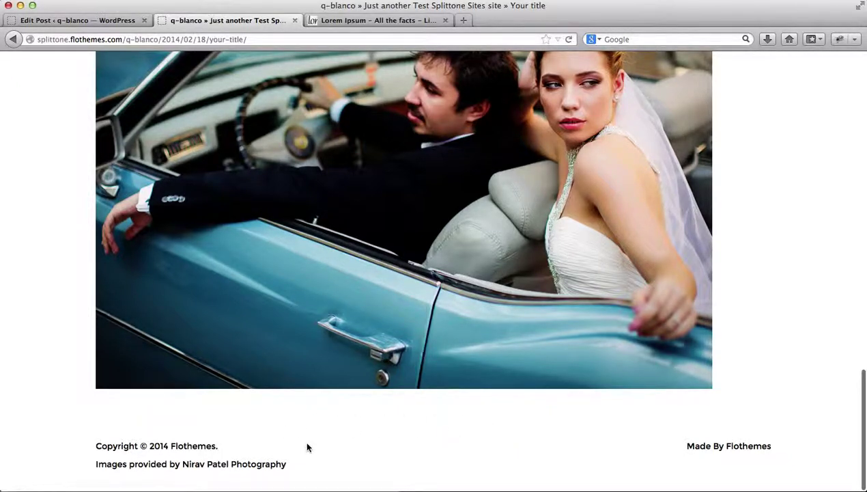
scroll(307, 448, "up", 20)
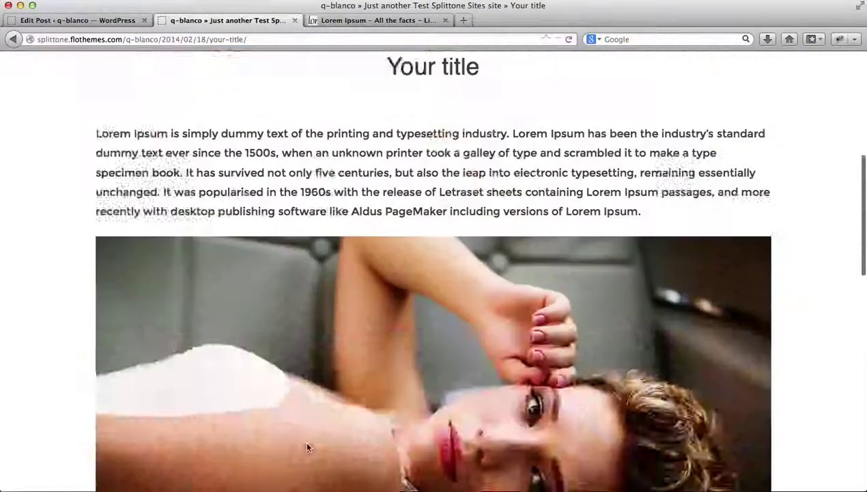
scroll(307, 447, "down", 3)
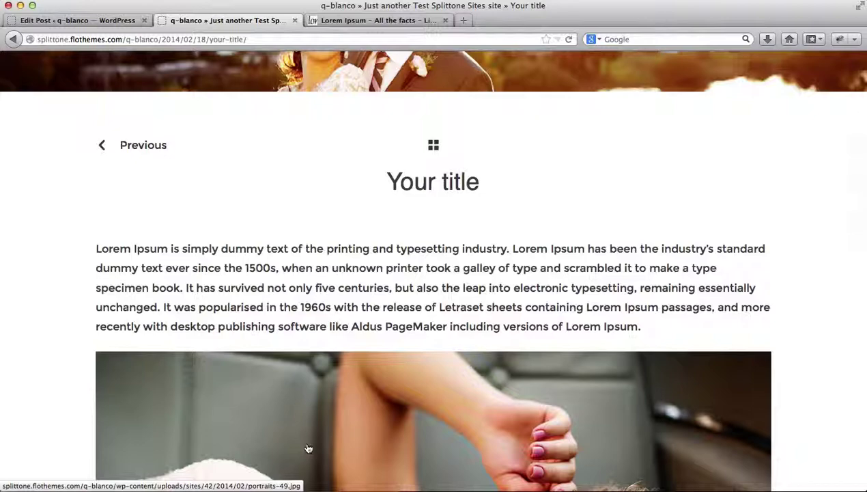
key("ctrl+shift+Tab")
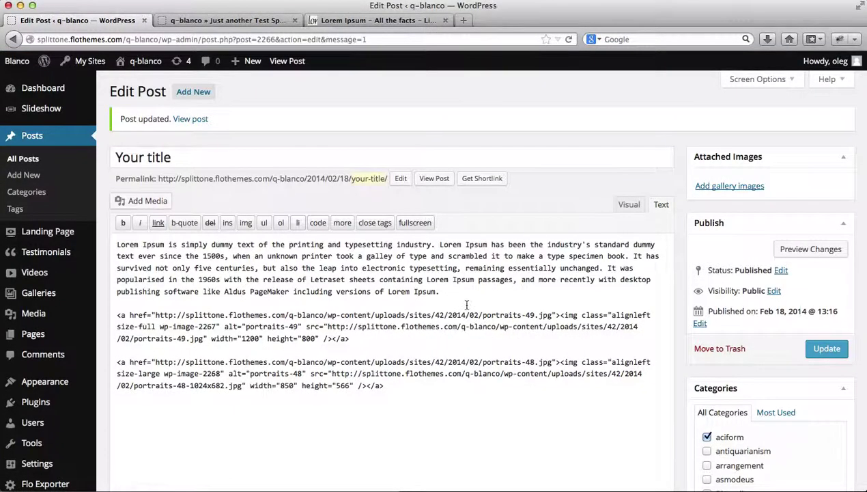
scroll(467, 305, "down", 20)
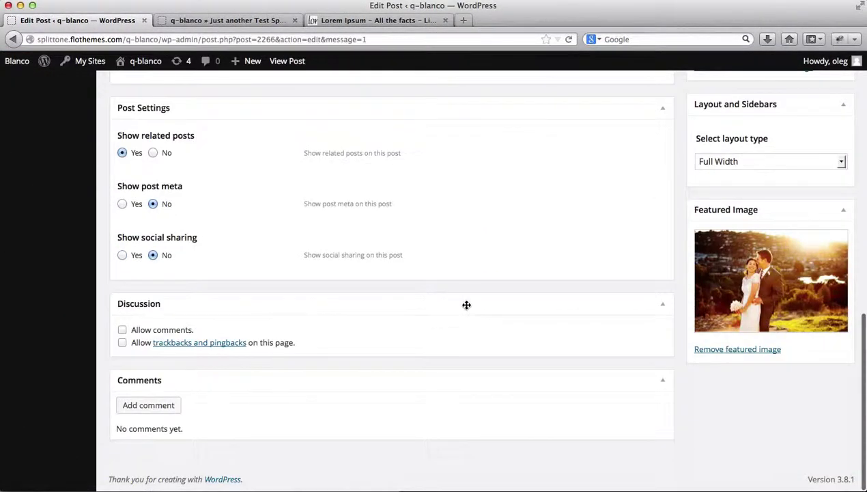
scroll(467, 304, "up", 20)
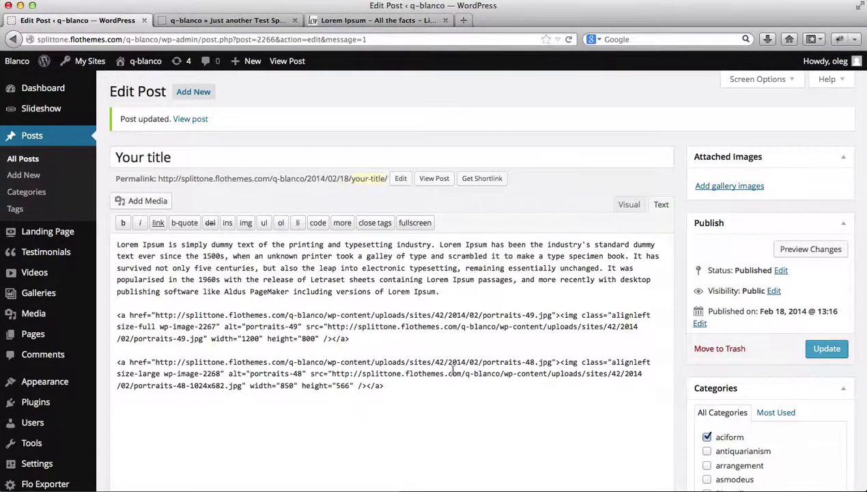
left_click(451, 401)
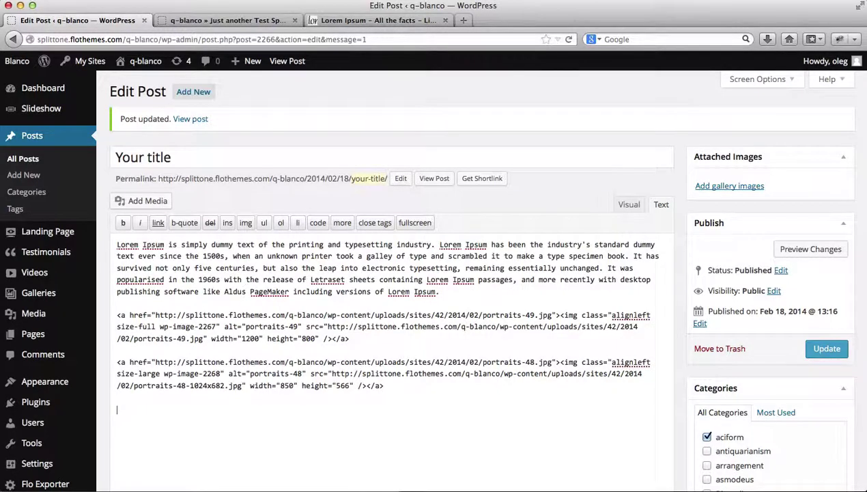
- Add portraits-4 (boat) and portraits-3 (church) to the post's gallery images
left_click(760, 186)
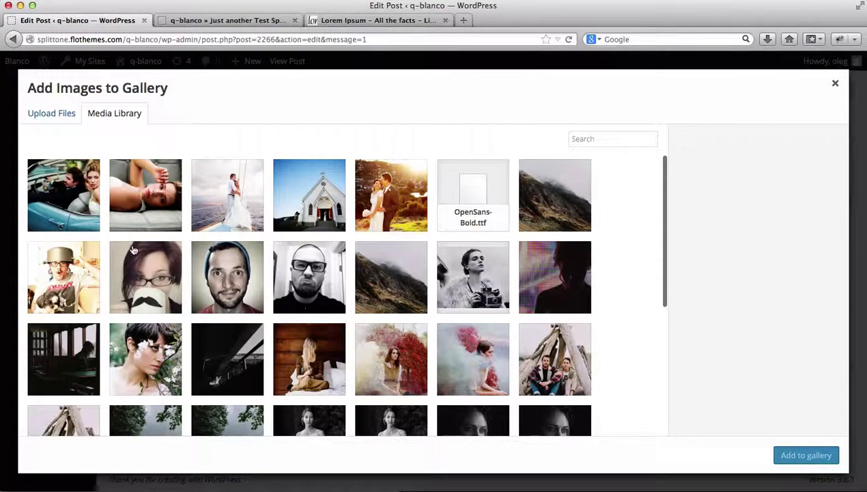
left_click(215, 207)
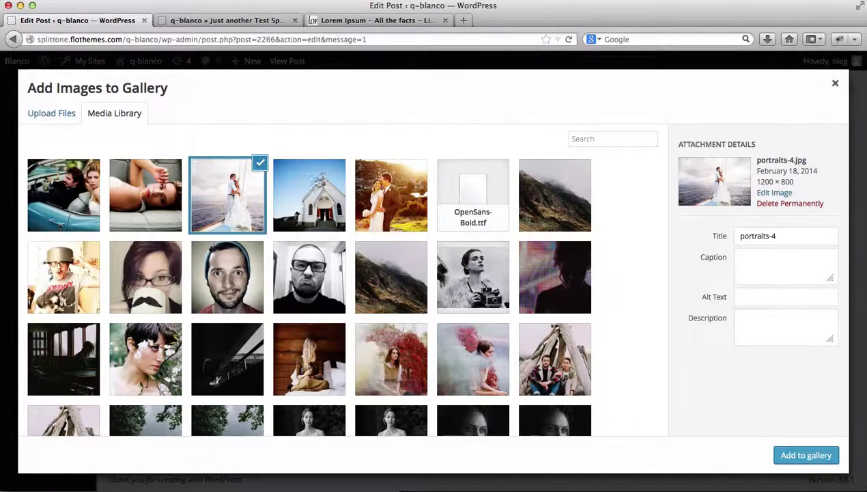
left_click(302, 199)
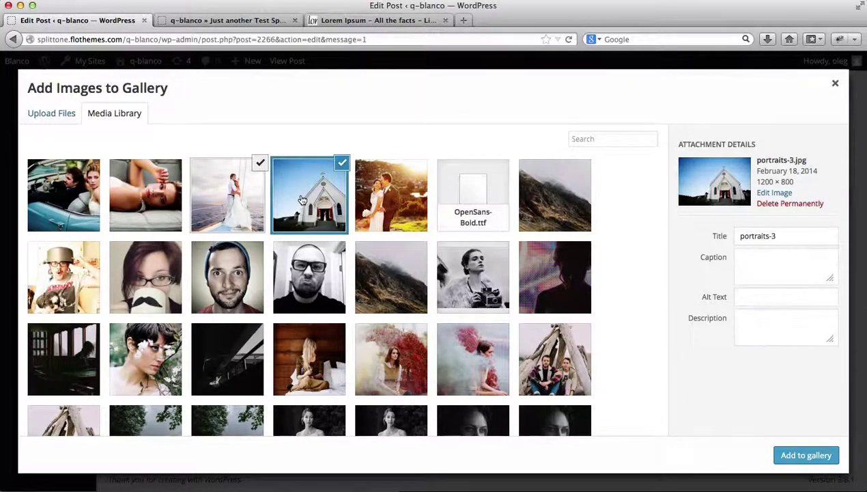
left_click(787, 455)
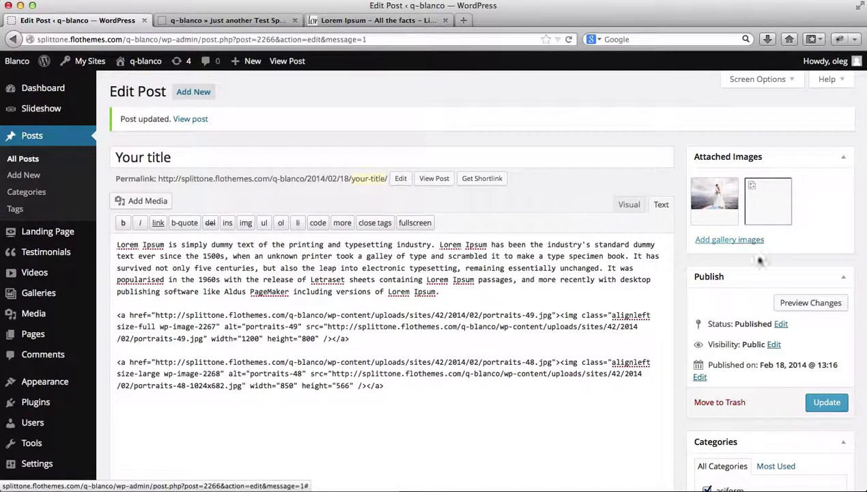
- Update the post and reload the live post page to see the gallery
left_click(827, 403)
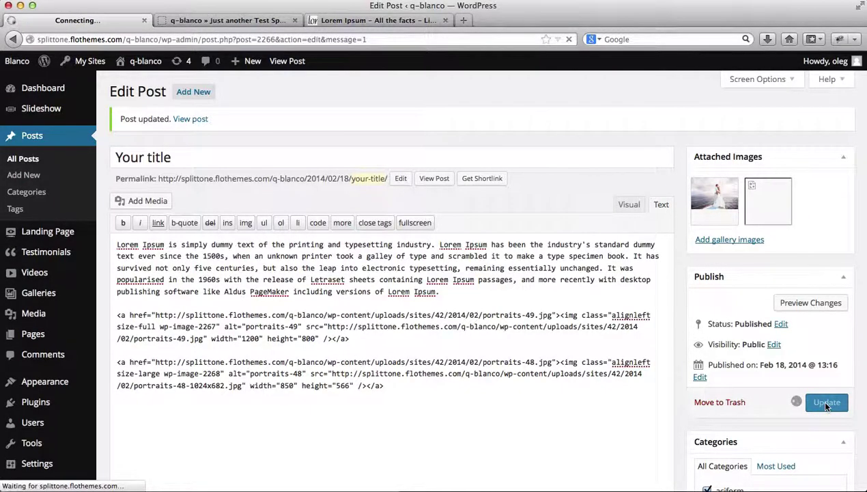
key("ctrl+Tab")
key("super+r")
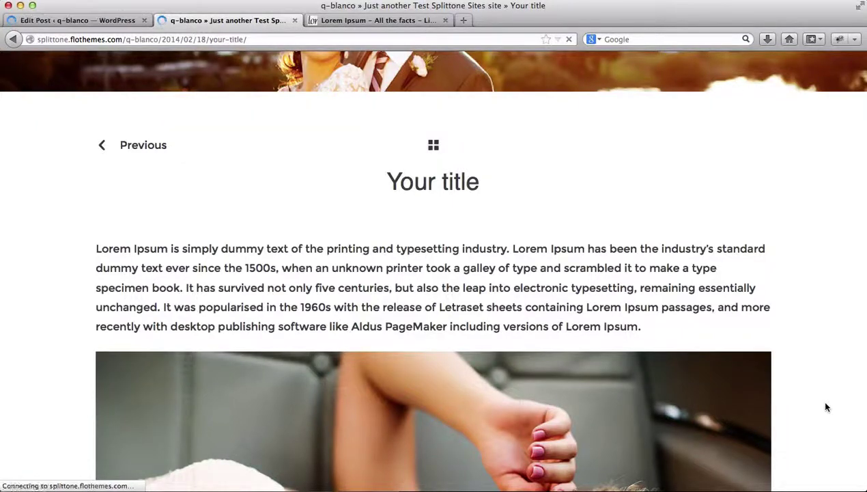
- Advance the slider to the church photo and go back to the Blog listing
scroll(827, 407, "down", 5)
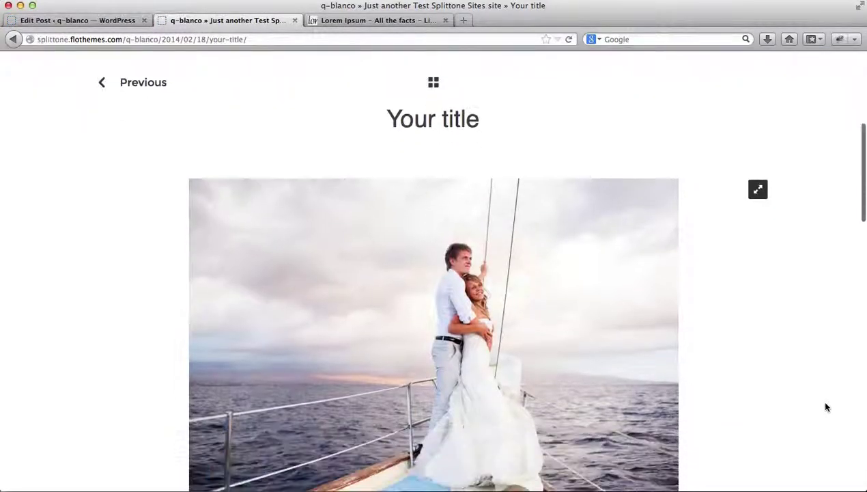
mouse_move(741, 252)
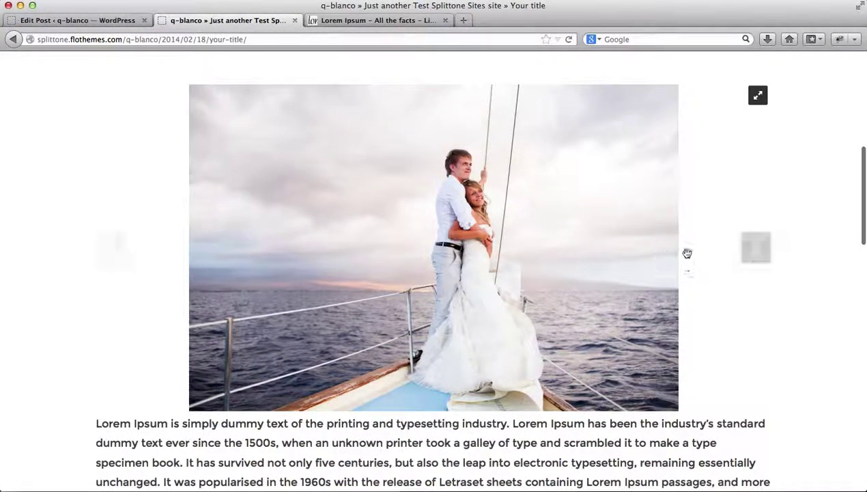
left_click(757, 250)
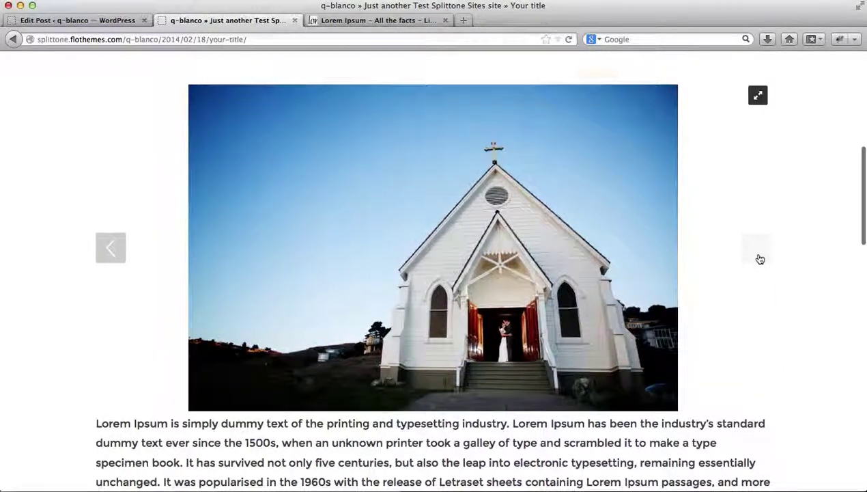
key("super+bracketleft")
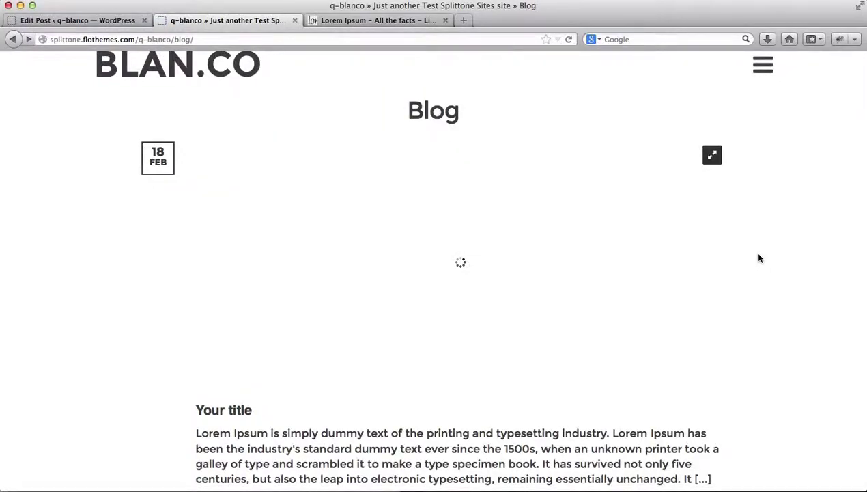
- On the Blog listing, slide the gallery to the church photo and back to the sailboat
scroll(528, 266, "down", 2)
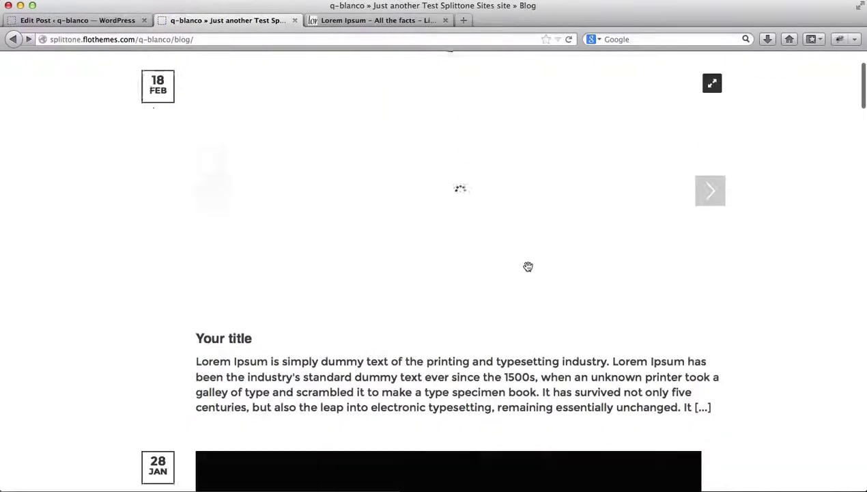
scroll(528, 266, "up", 3)
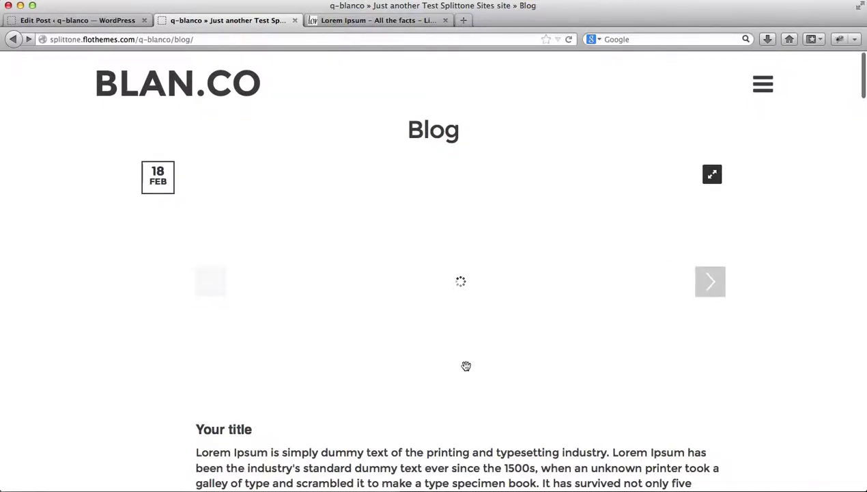
scroll(464, 364, "down", 3)
scroll(466, 366, "up", 3)
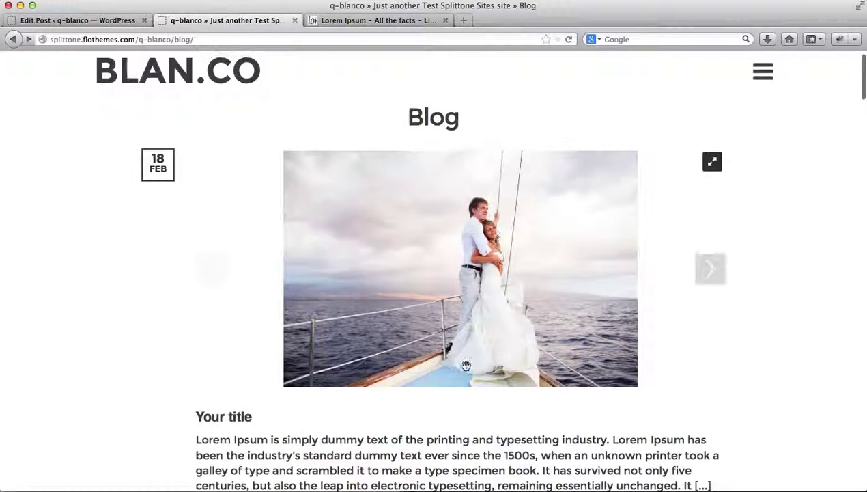
left_click(710, 271)
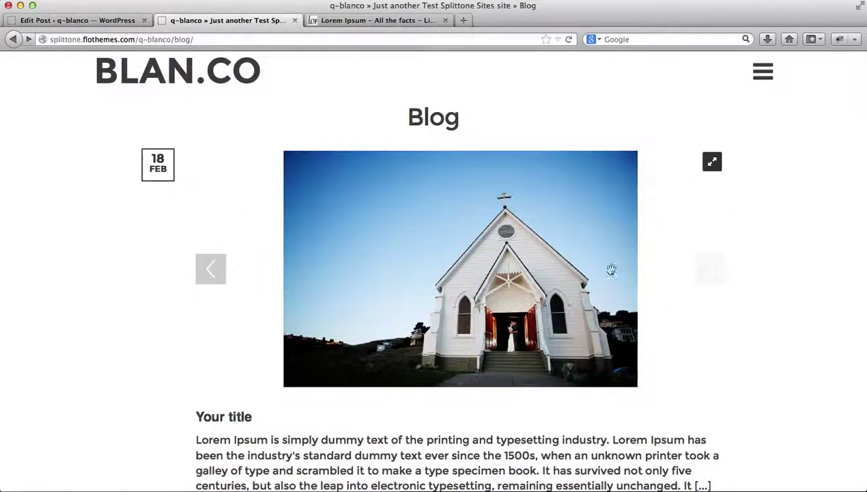
left_click(219, 280)
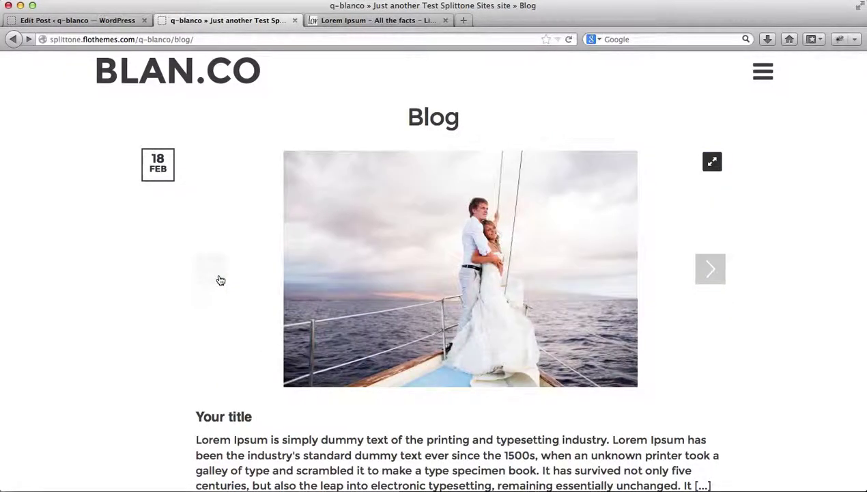
- Open the 'Your title' post, scroll through it, then return to the Edit Post tab
left_click(229, 418)
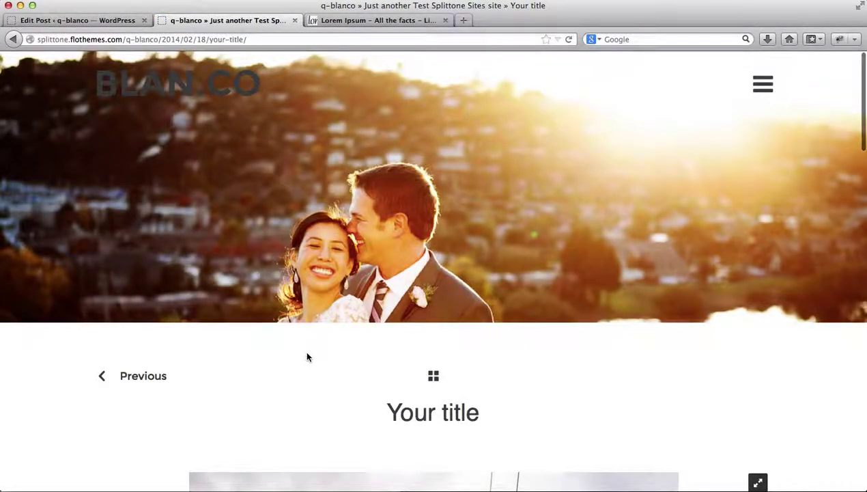
scroll(307, 357, "down", 20)
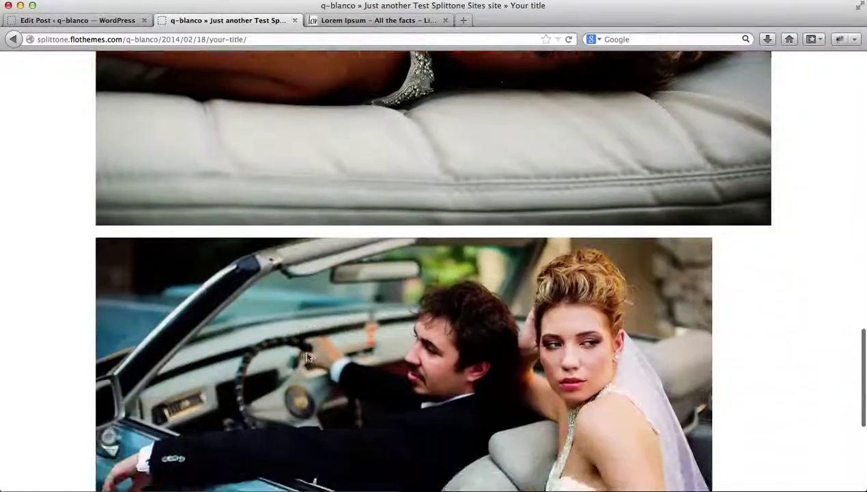
scroll(307, 357, "down", 8)
scroll(308, 358, "up", 15)
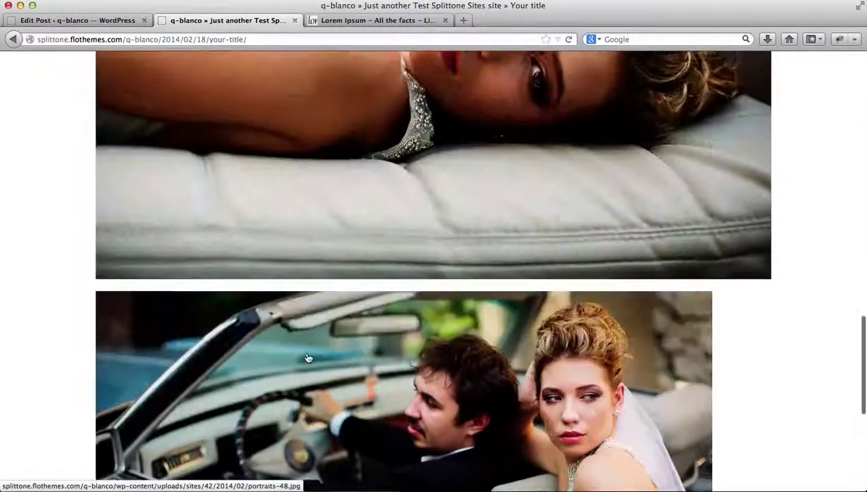
scroll(308, 357, "up", 10)
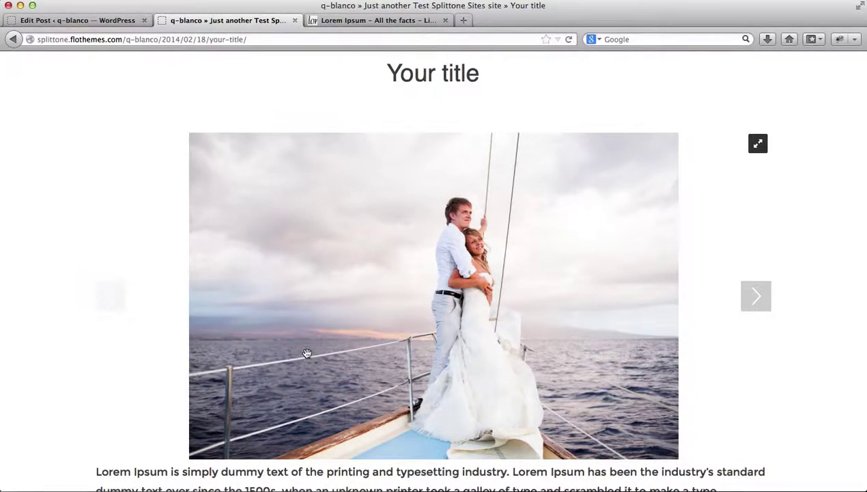
key("ctrl+shift+Tab")
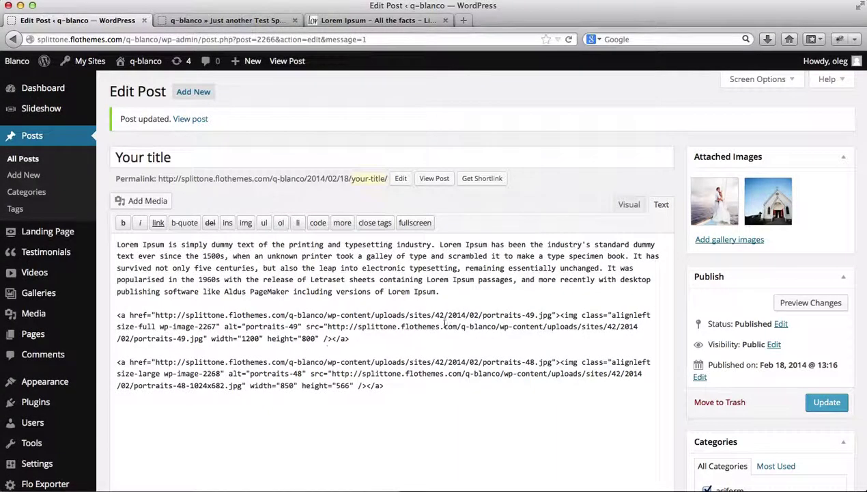
- Scroll down to the Post embed section and place the cursor in the 'URL or embed code' box
scroll(444, 324, "down", 10)
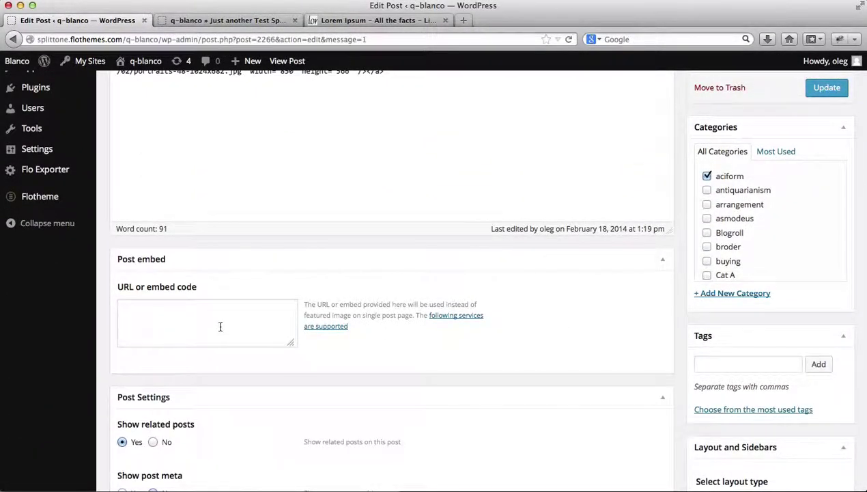
left_click(220, 327)
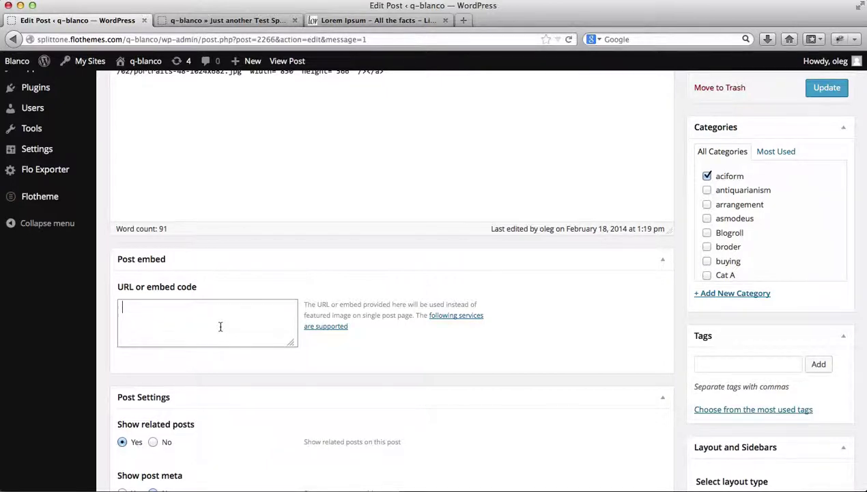
- Copy the Dutch Uncles – Fester link from vimeo.com/53156464 and paste it into the embed box
key("super+t")
type("vimeo.com/53156464")
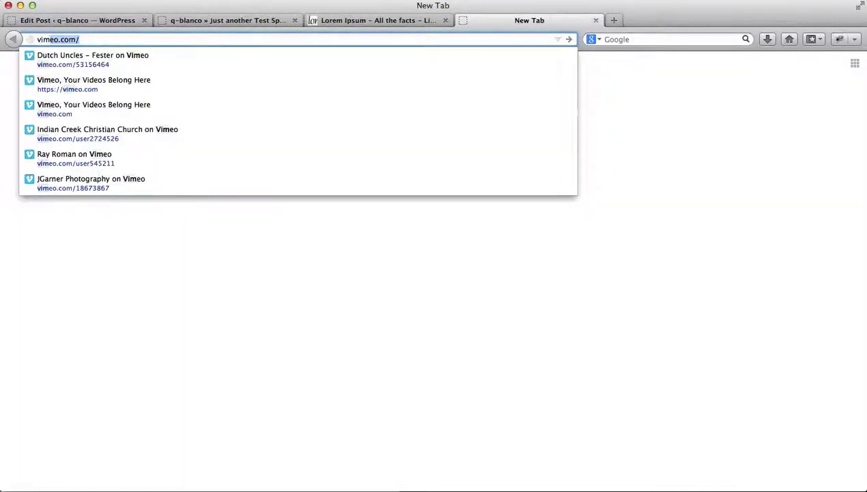
key("Return")
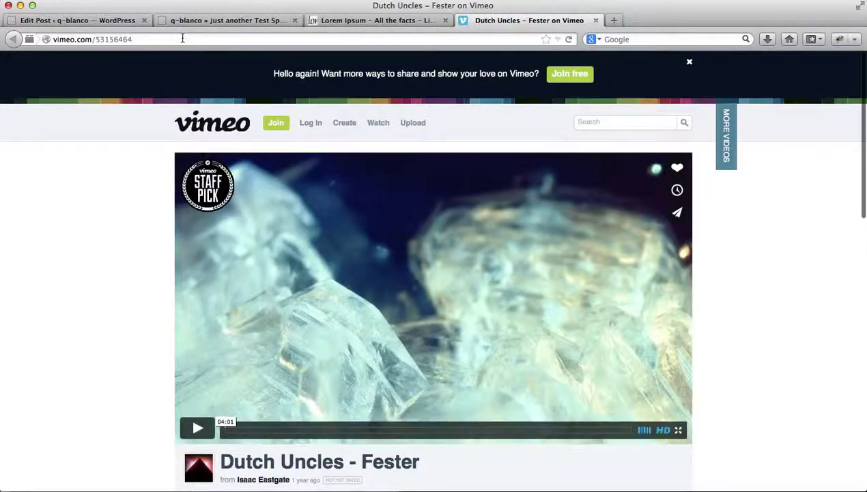
left_click(184, 38)
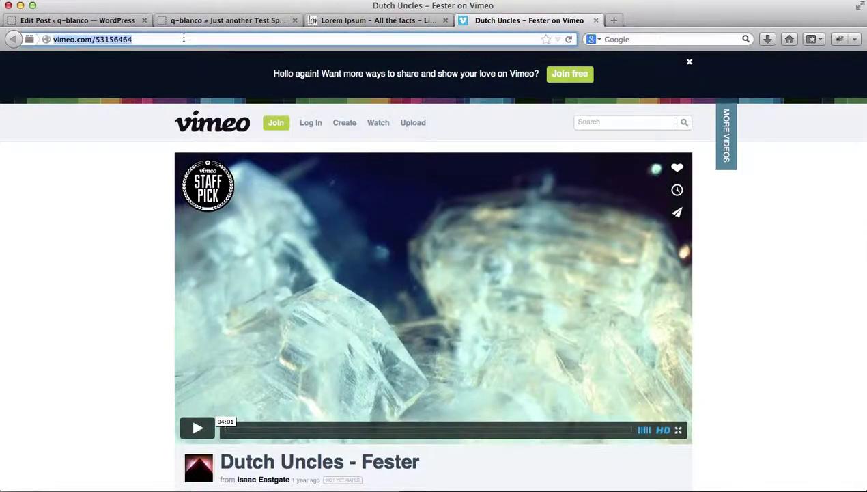
key("super+c")
key("super+w")
key("super+v")
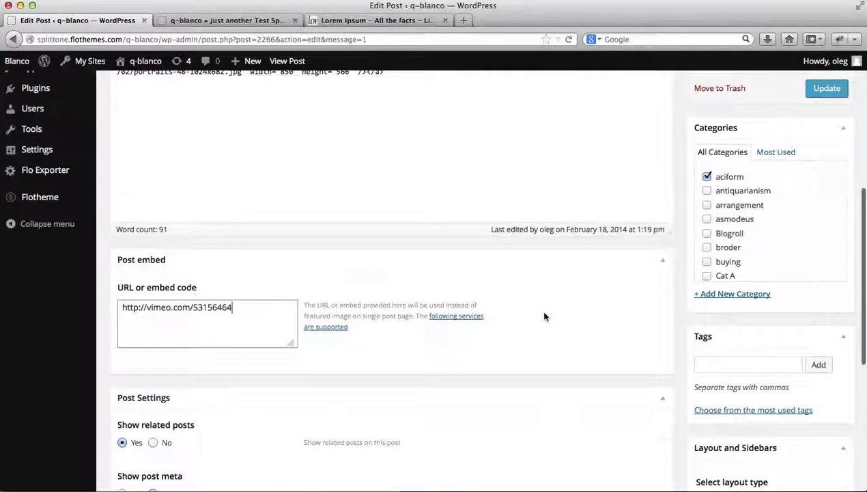
- Update the post, then reload the live post to confirm the Vimeo video sits above the gallery
scroll(688, 274, "up", 6)
left_click(823, 326)
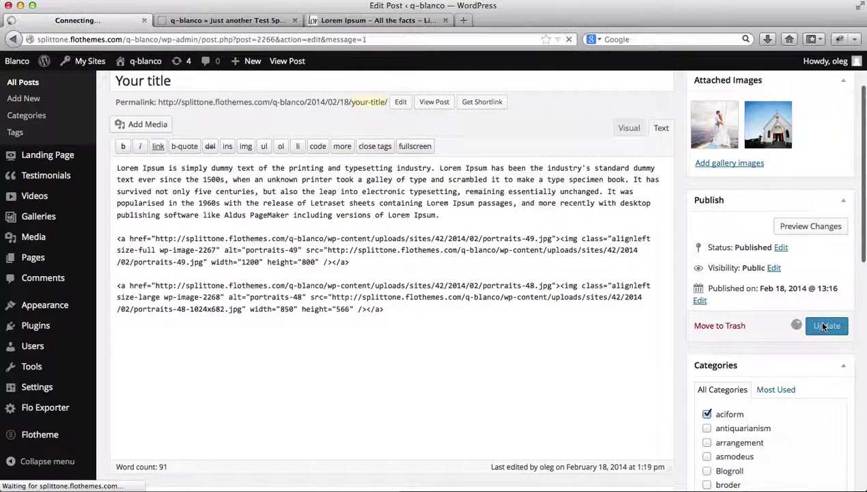
key("ctrl+Tab")
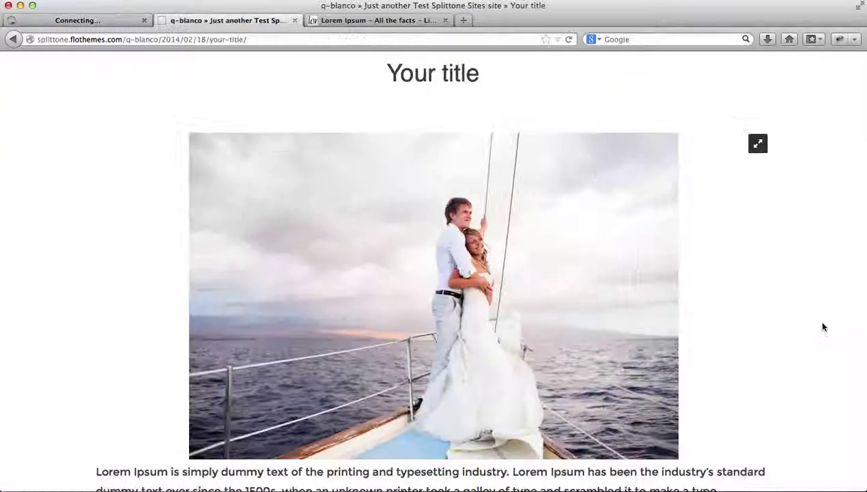
key("ctrl+r")
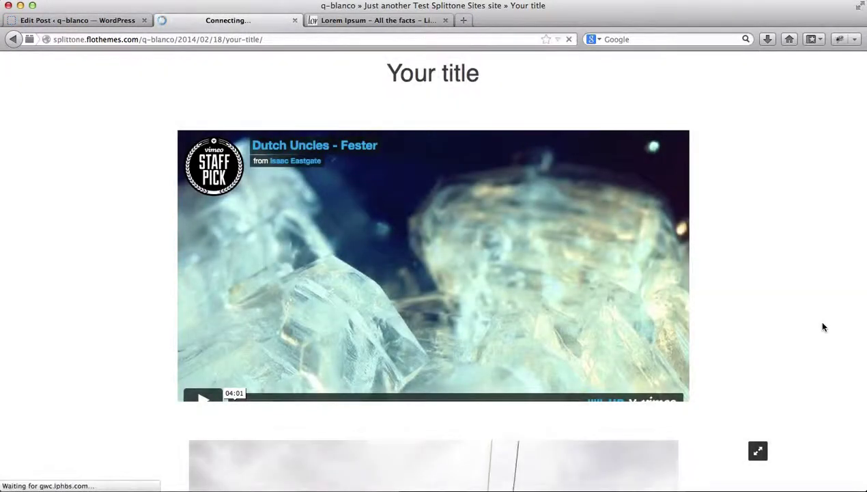
scroll(447, 249, "down", 5)
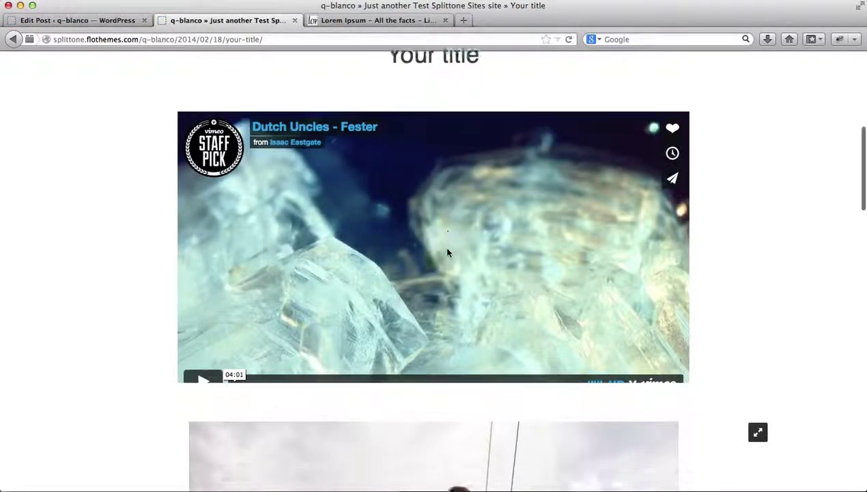
scroll(397, 362, "down", 15)
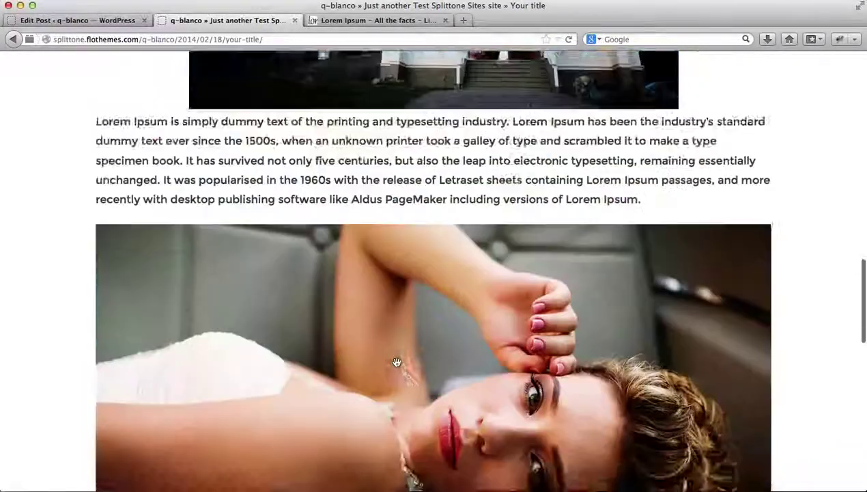
scroll(397, 367, "down", 8)
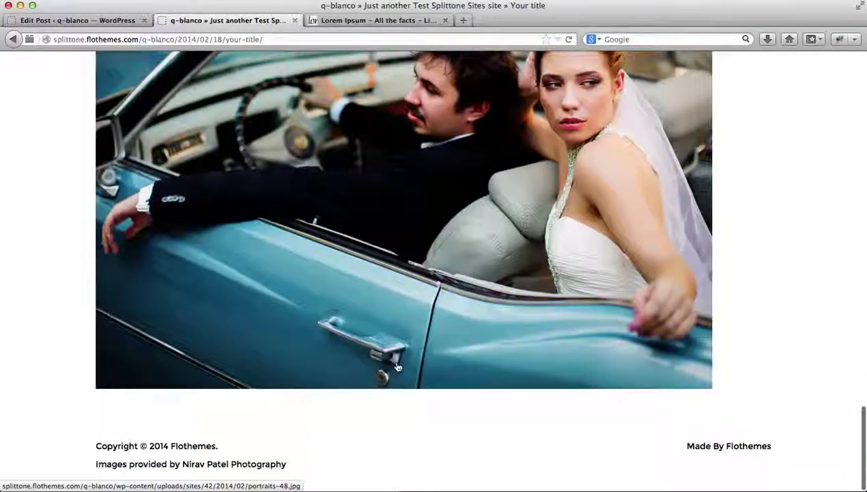
scroll(397, 367, "up", 12)
scroll(398, 366, "up", 12)
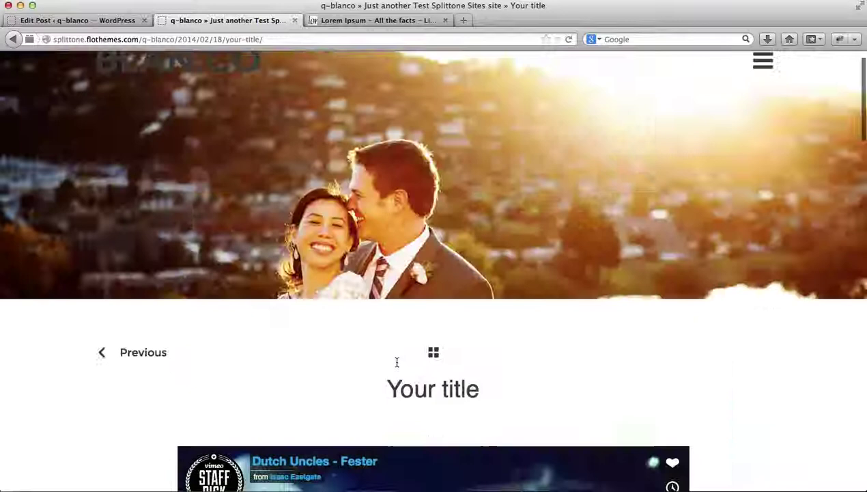
scroll(398, 367, "down", 5)
scroll(397, 364, "down", 4)
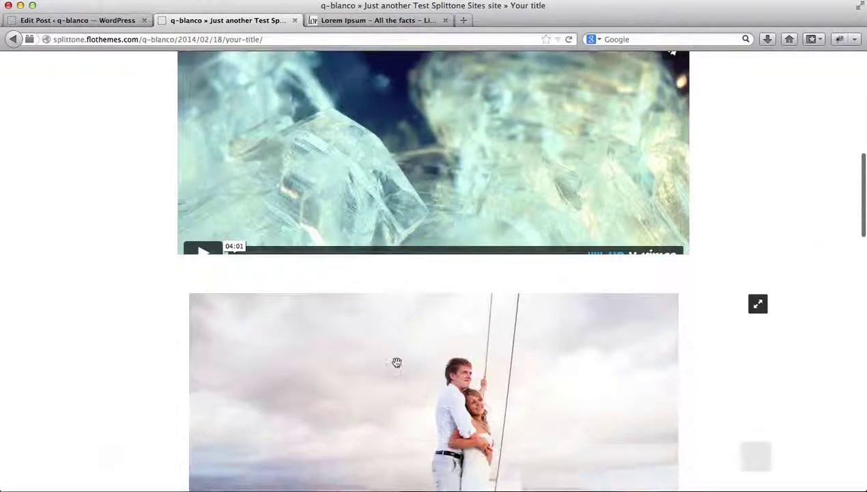
- Back in the editor, review the saved Vimeo embed link, post settings and featured image
left_click(87, 20)
scroll(212, 212, "down", 2)
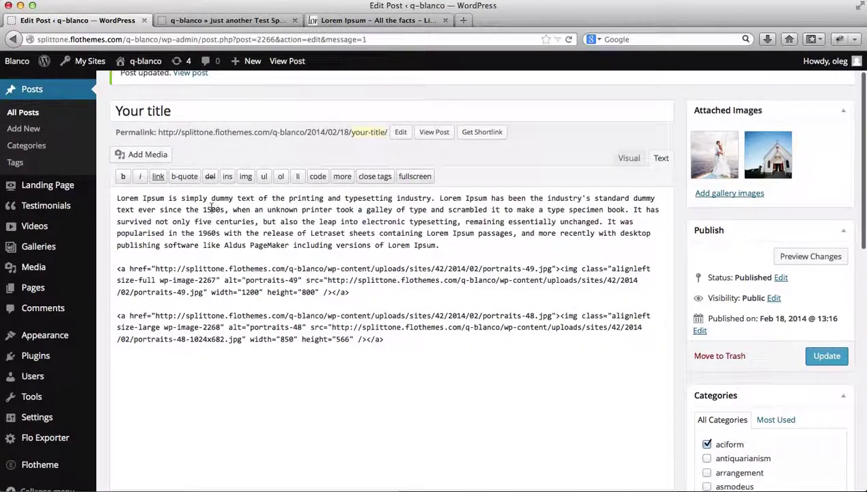
scroll(212, 208, "down", 10)
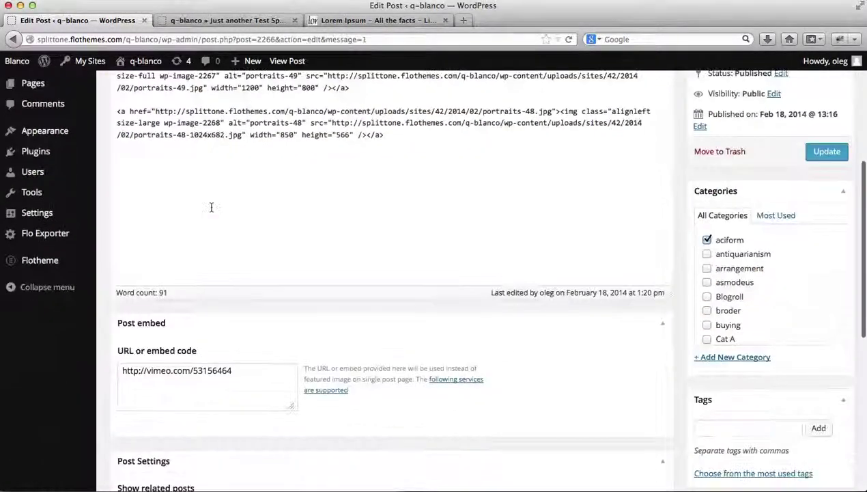
scroll(211, 207, "down", 8)
scroll(212, 209, "down", 6)
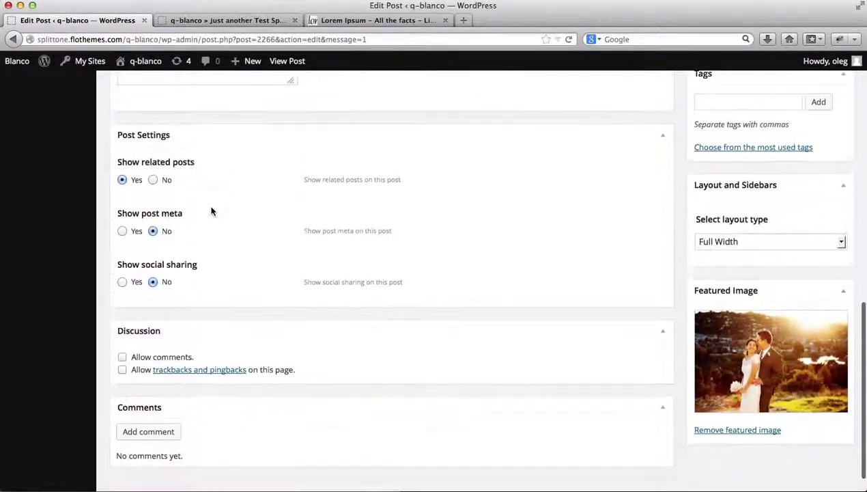
scroll(211, 212, "up", 20)
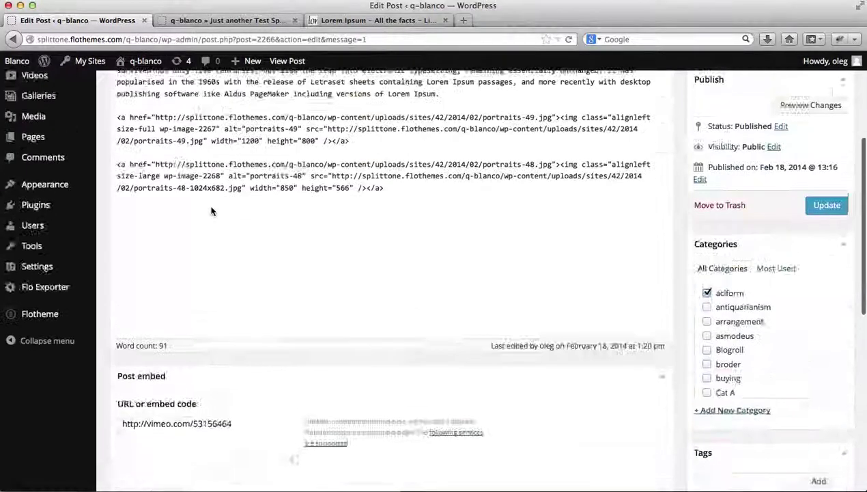